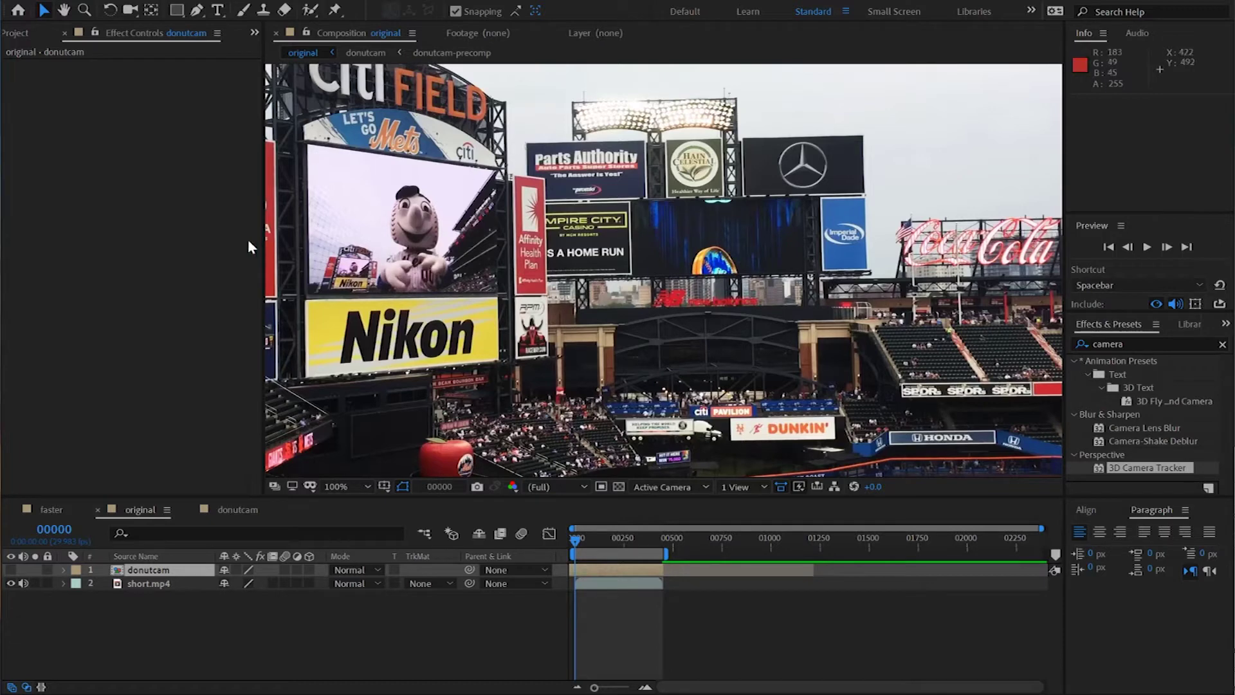
Toggle the donutcam layer's visibility to preview it over the stadium footage, leaving the layer hidden.
click(139, 584)
click(133, 571)
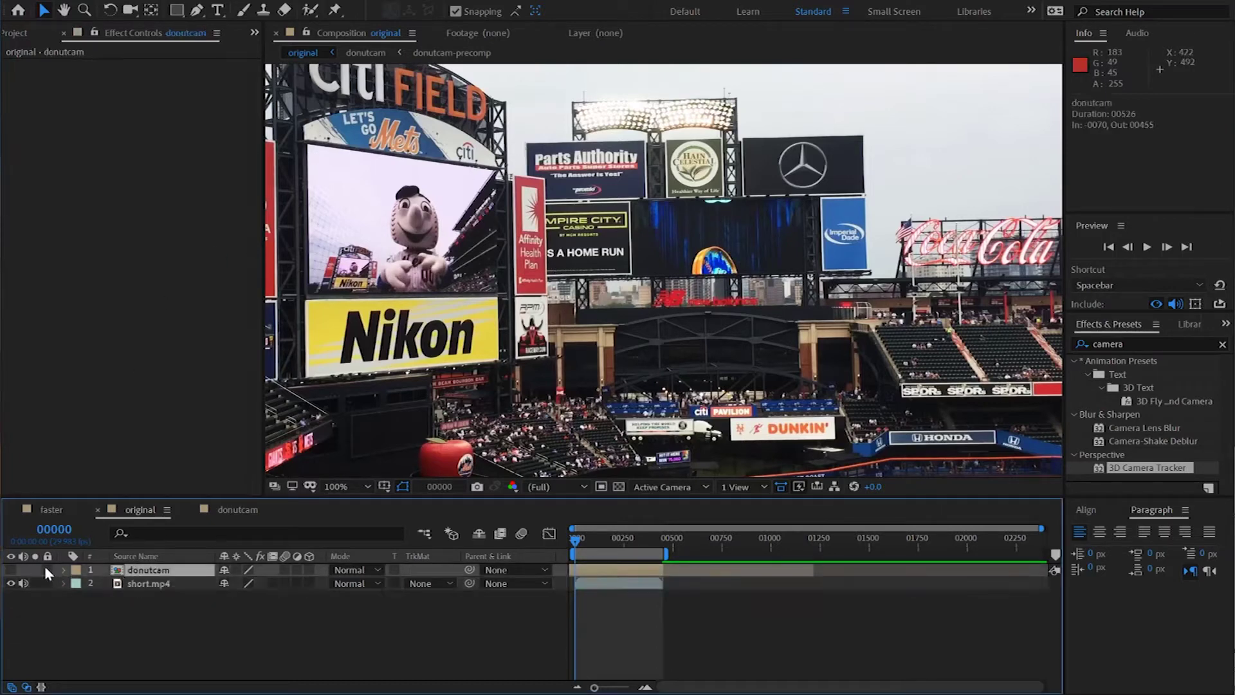
click(11, 570)
click(11, 570)
click(11, 570)
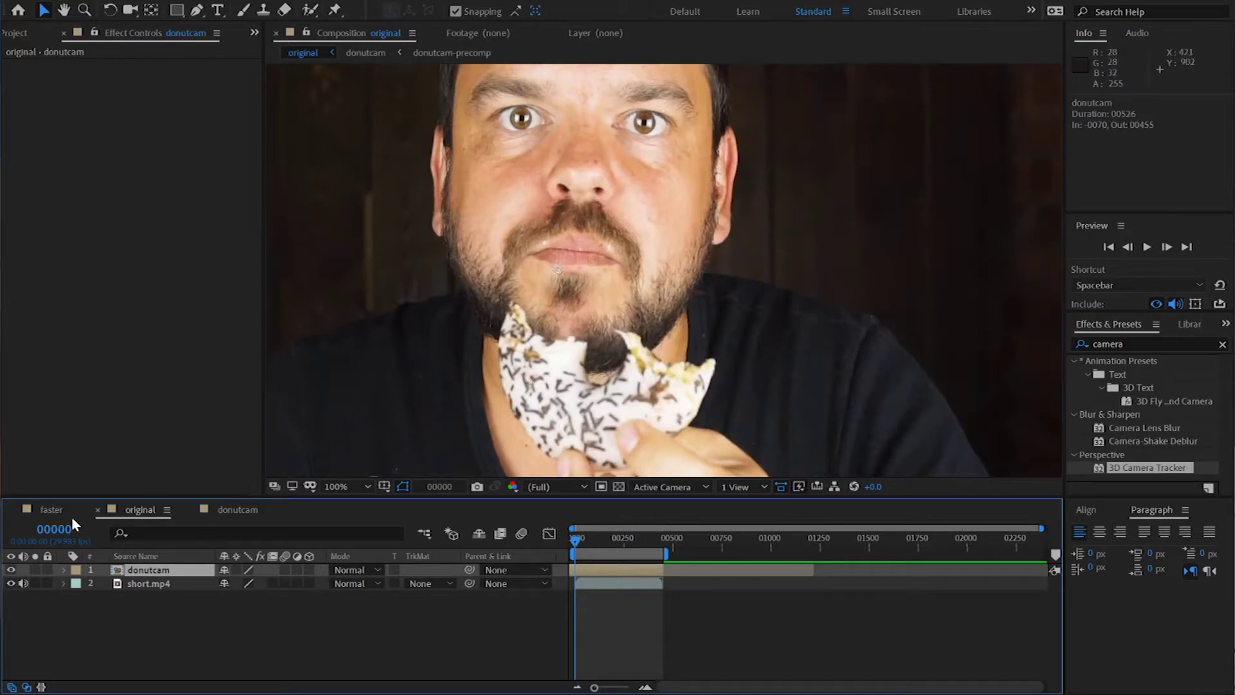
click(11, 570)
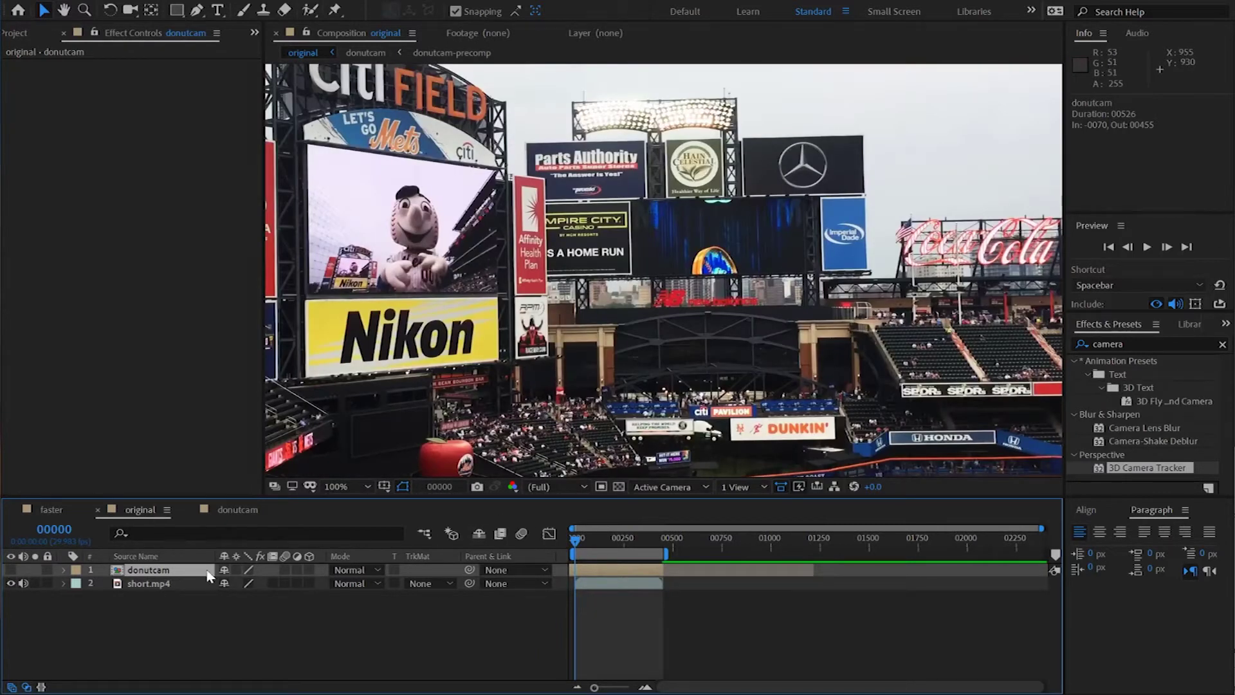
Apply Track in Boris FX Mocha to the short.mp4 layer and launch Mocha AE from its effect controls.
click(152, 583)
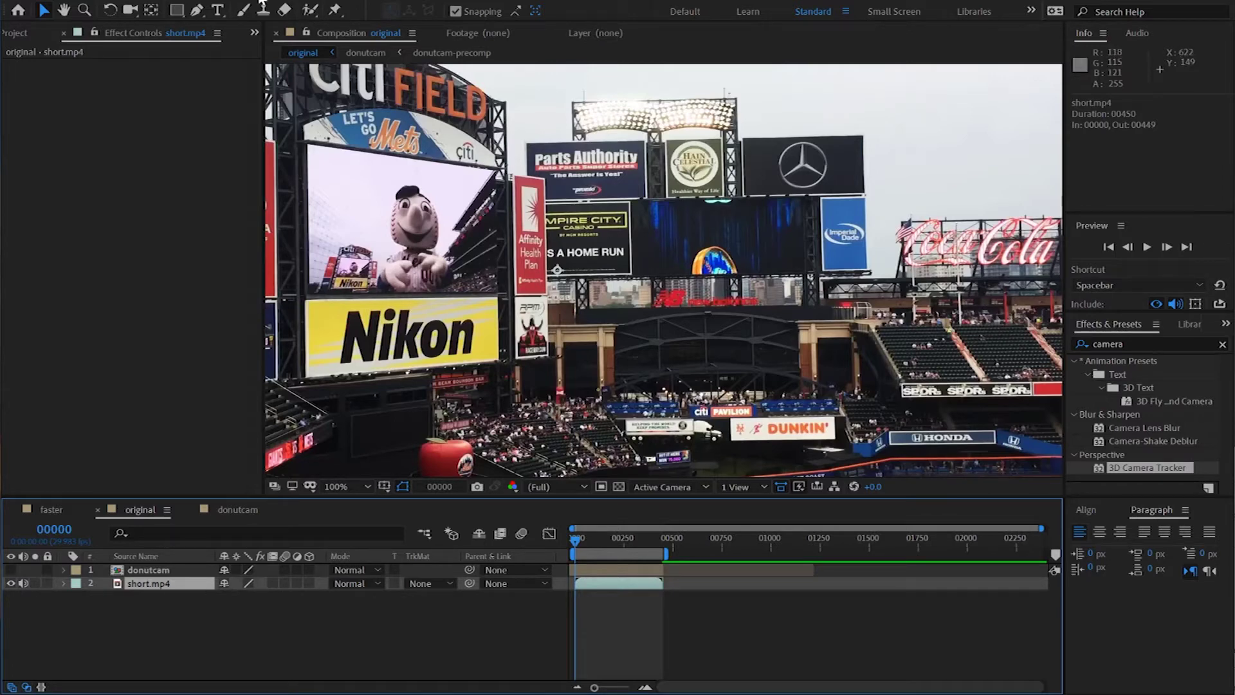
click(196, 2)
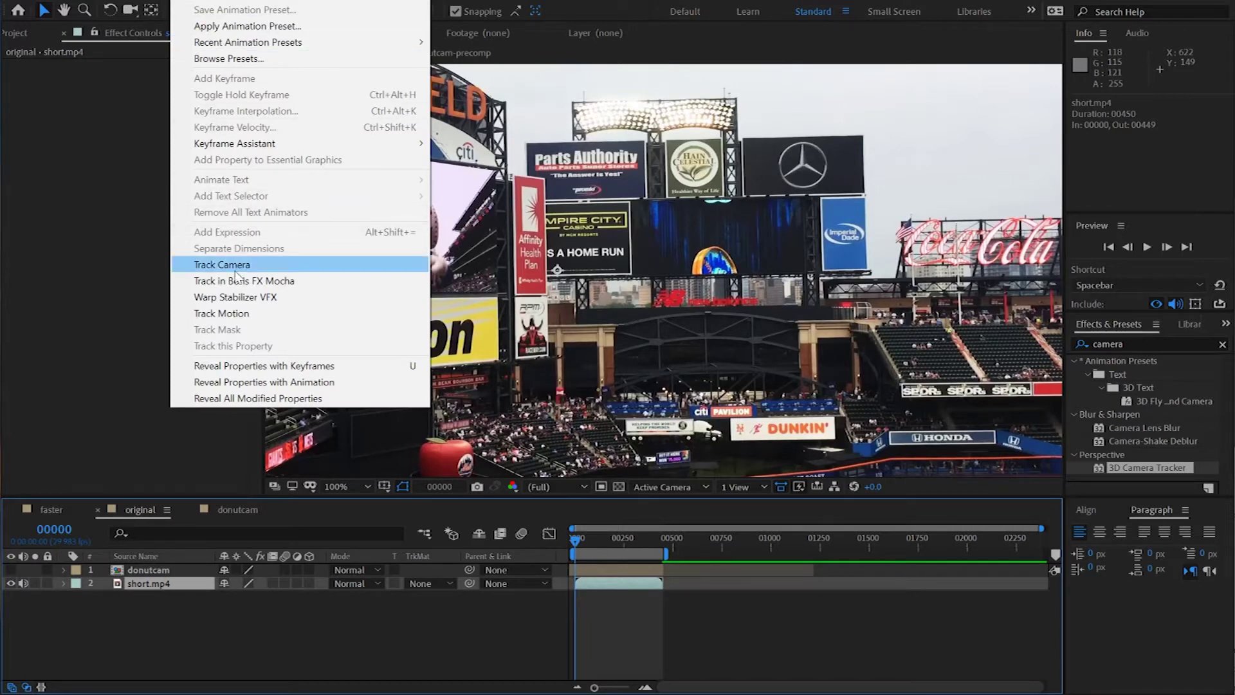
click(273, 287)
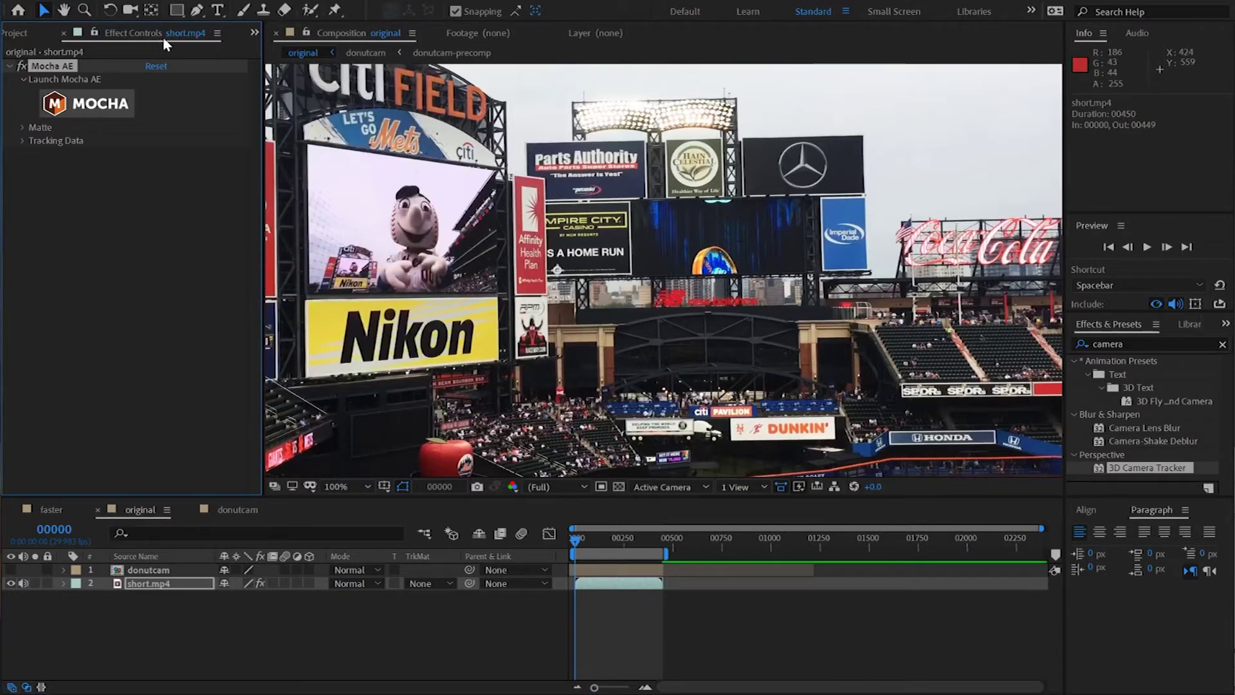
click(69, 104)
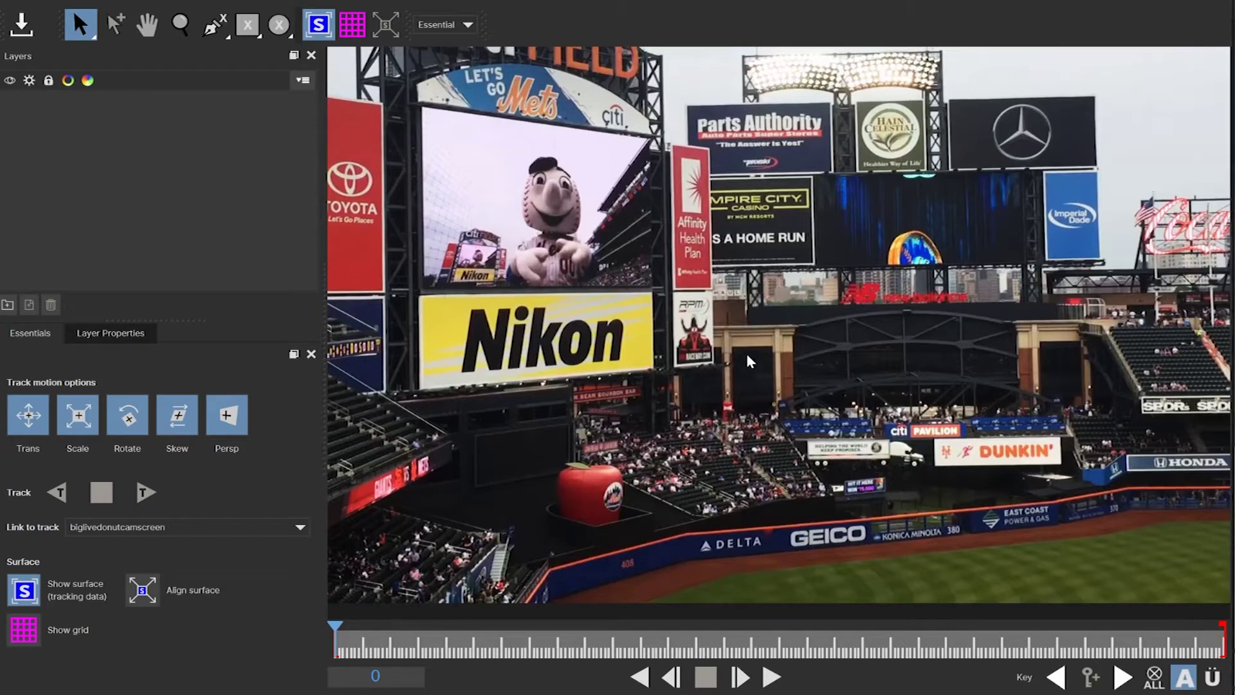
Step frame by frame through the opening of the stadium clip to check how the shot moves.
key(space)
key(Left)
key(Left)
key(Left)
key(Left)
key(Left)
key(Left)
key(Left)
key(Left)
key(Left)
key(Left)
key(Left)
key(Left)
key(Left)
key(Left)
key(Left)
key(Left)
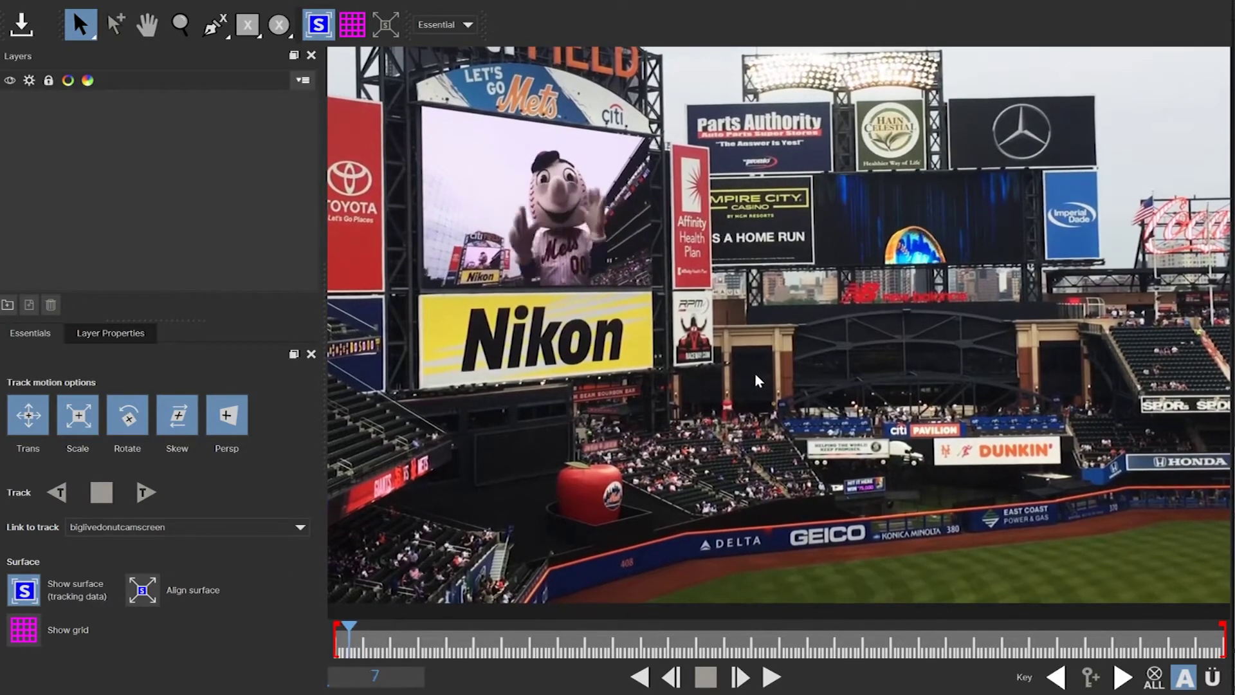
Play the stadium clip forward and then in reverse, stopping each playback partway.
click(769, 679)
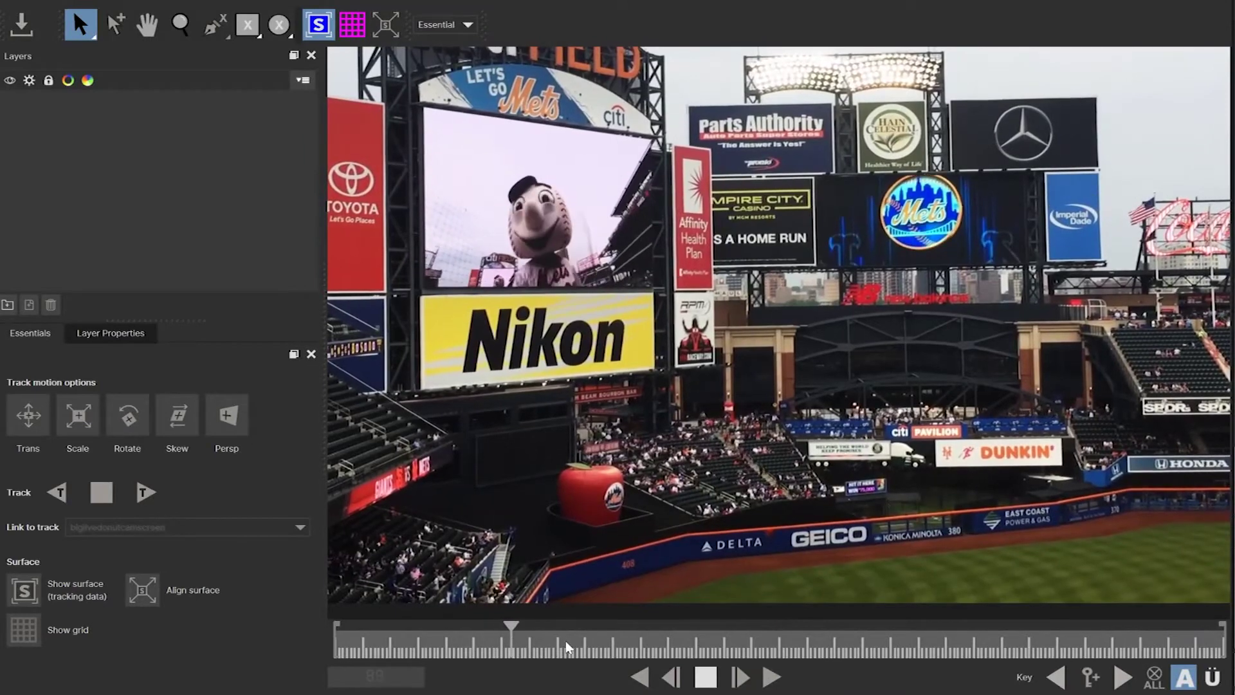
click(703, 675)
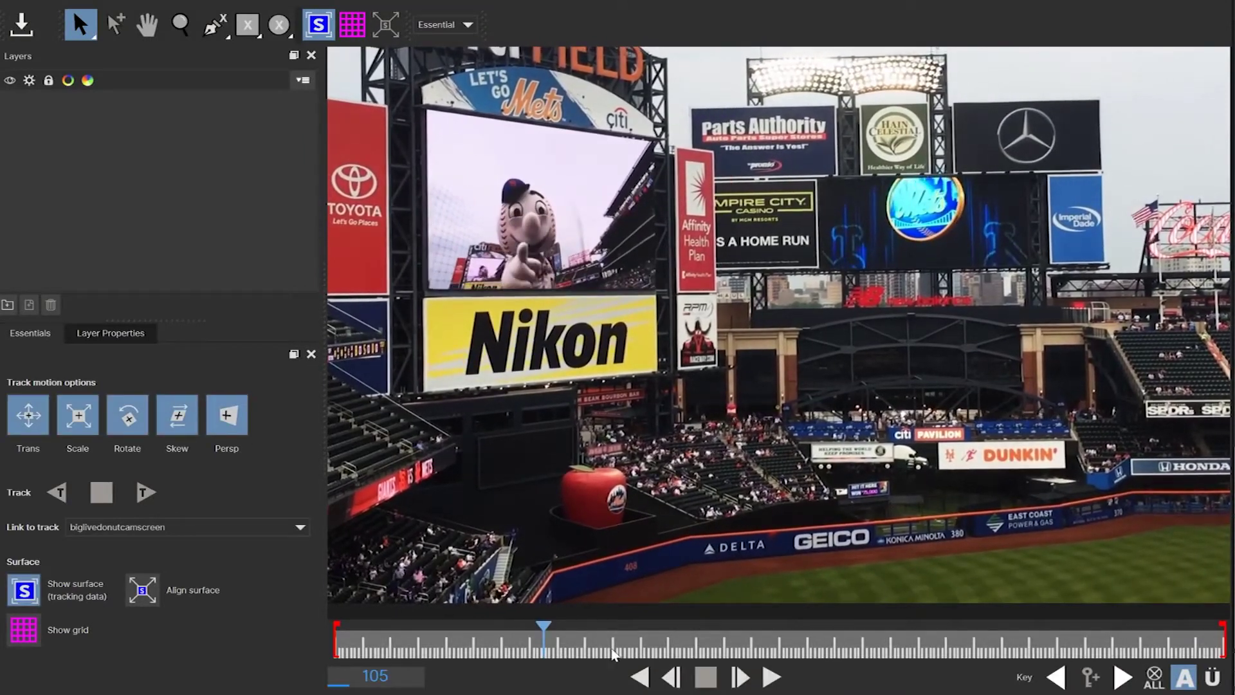
click(644, 679)
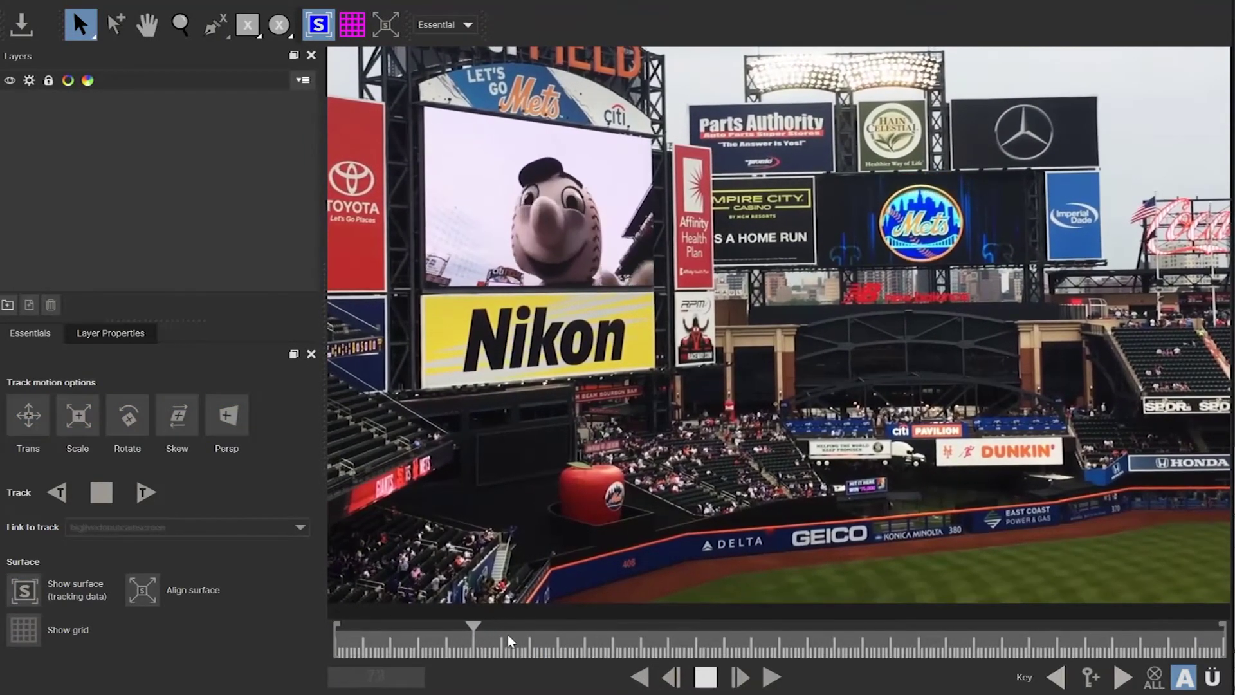
click(706, 677)
Move the playhead to frame 50, then set the current frame to 0.
click(435, 634)
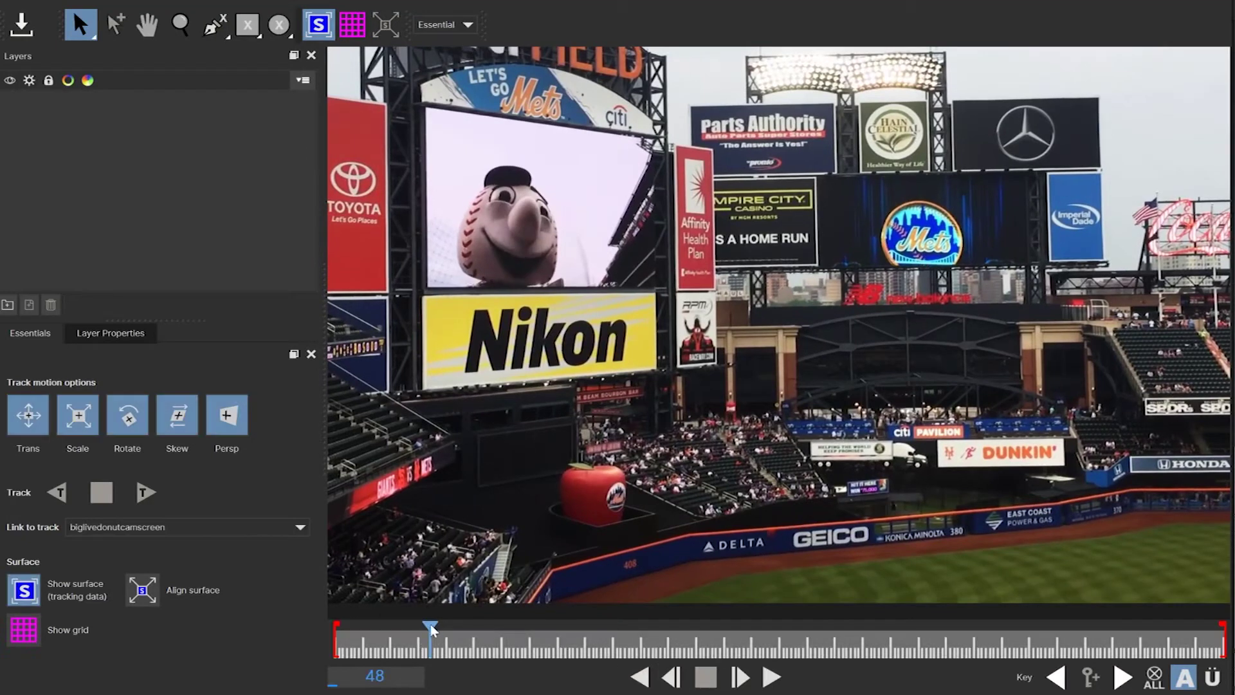
double_click(395, 674)
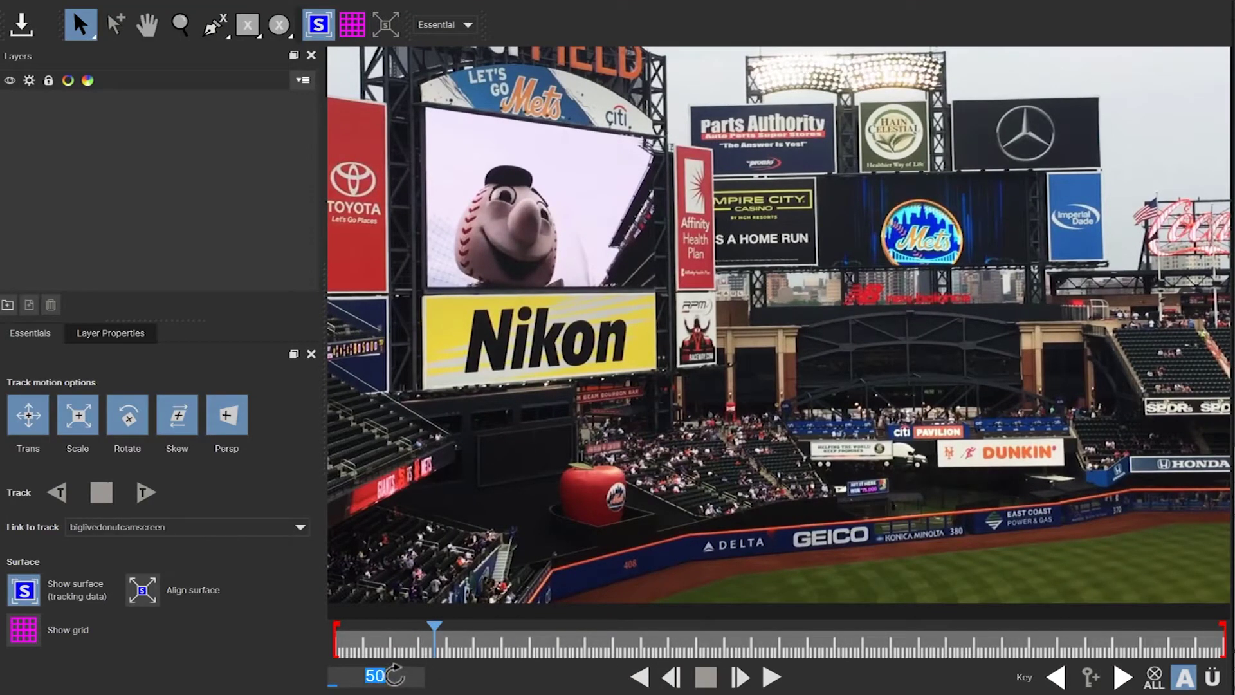
text(0)
key(Return)
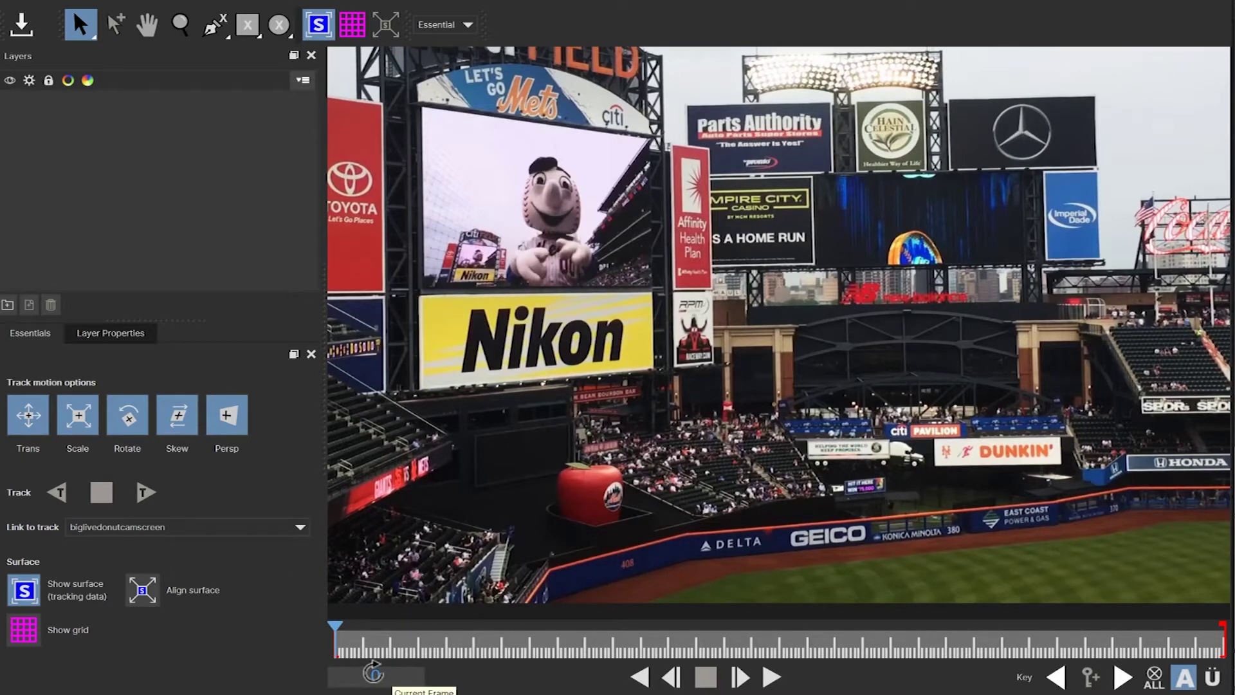
Scrub the current-frame value and the playhead across the first few frames, then return to frame 0.
drag(374, 672, 316, 618)
click(341, 636)
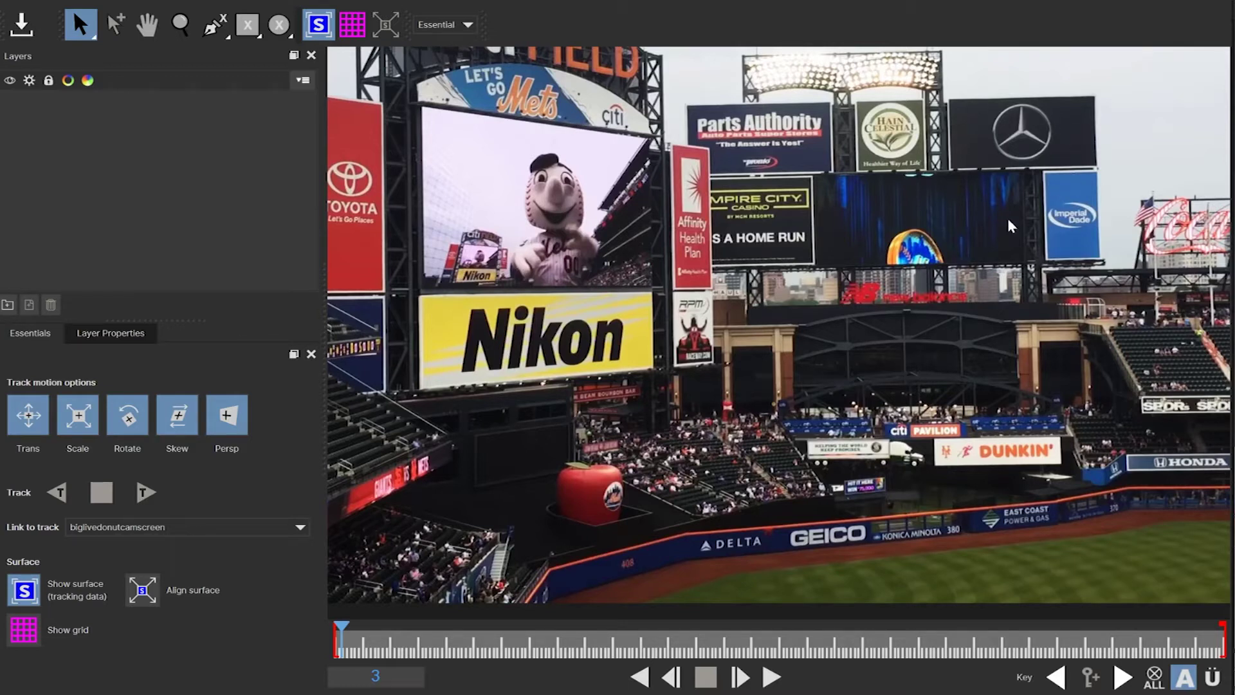
drag(340, 629, 347, 629)
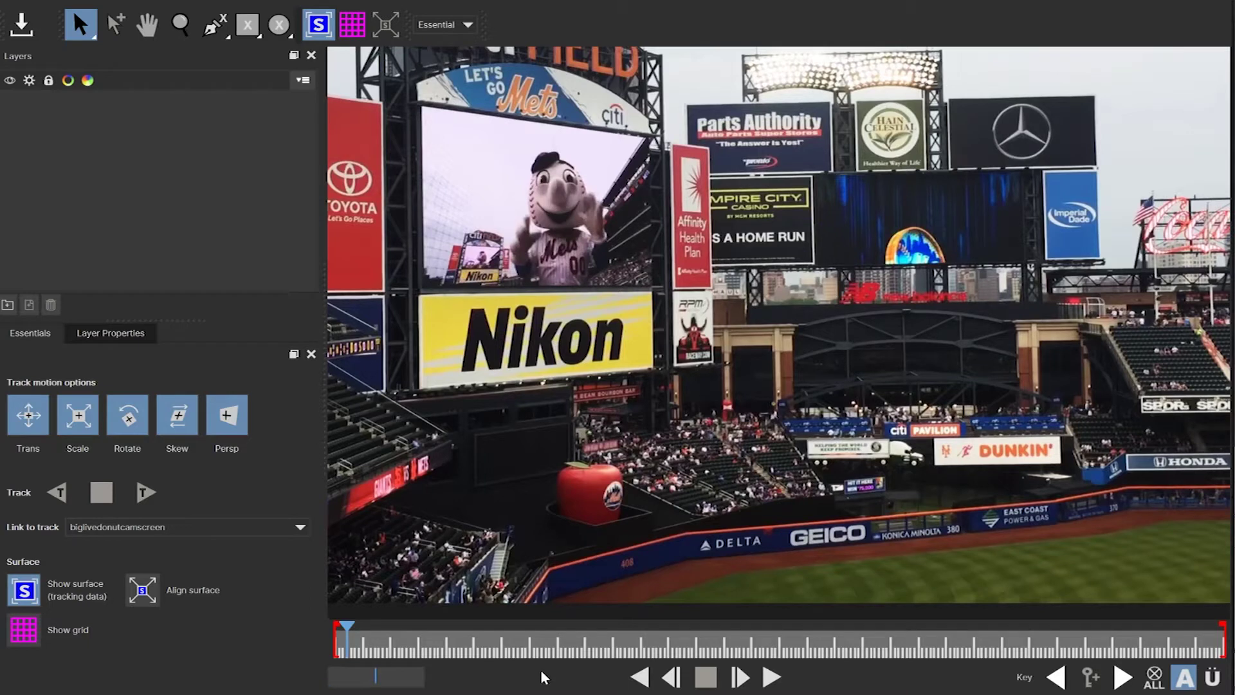
key(Return)
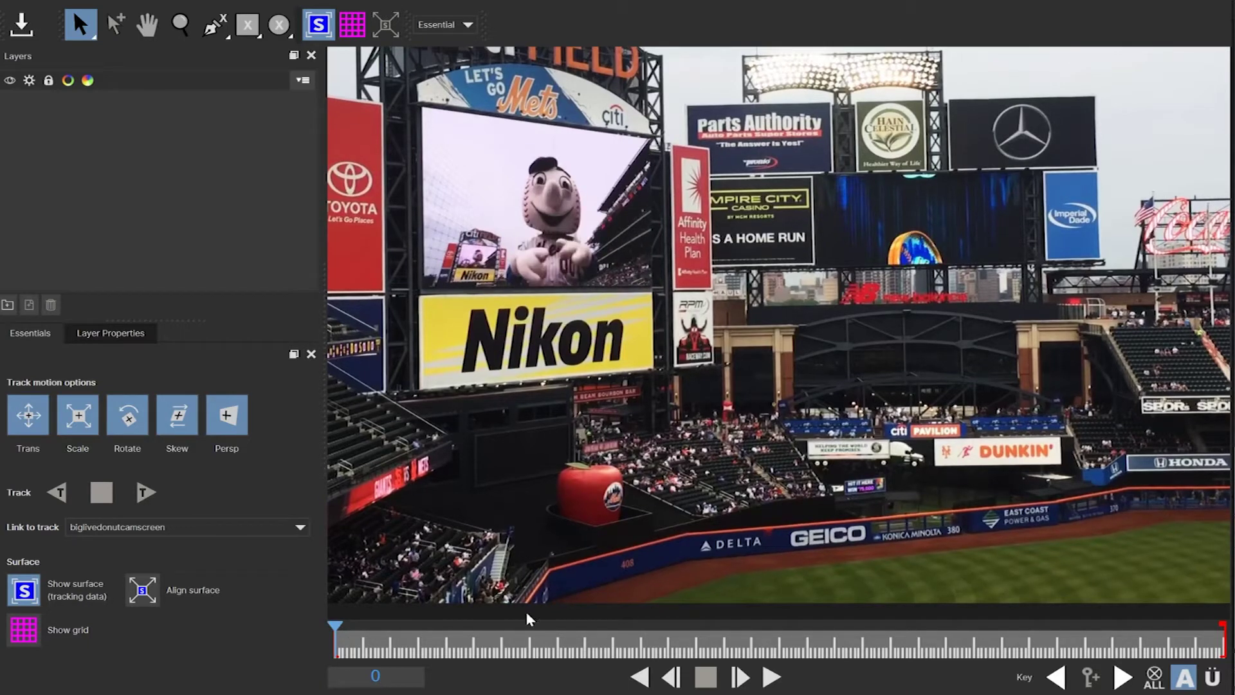
Draw an X-spline at frame 0 around the billboard group containing the Parts Authority, Mercedes and Imperial Dade signs.
click(222, 30)
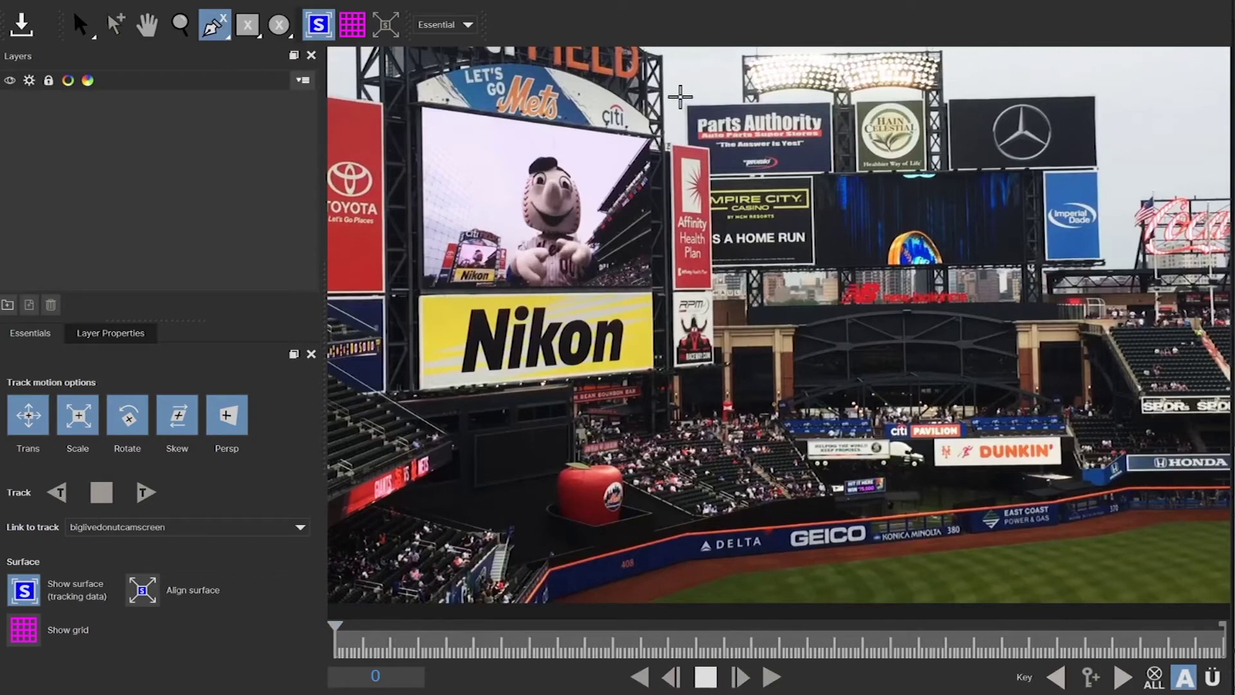
click(682, 98)
click(1113, 85)
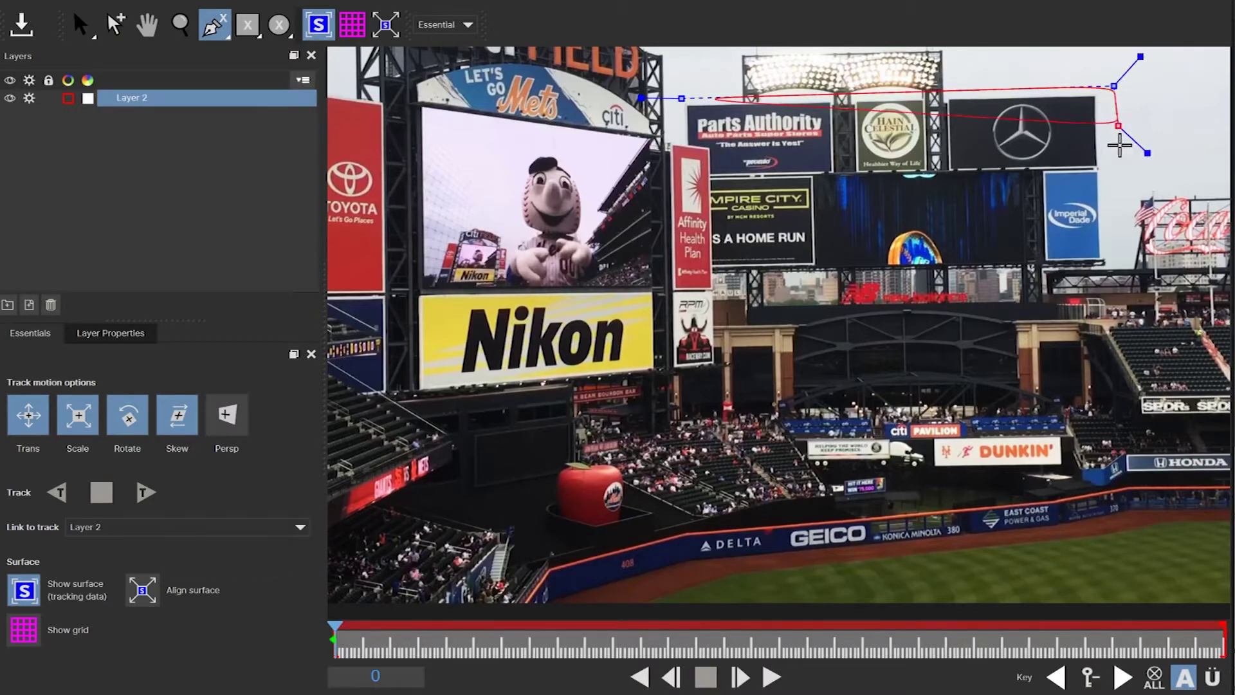
click(1117, 290)
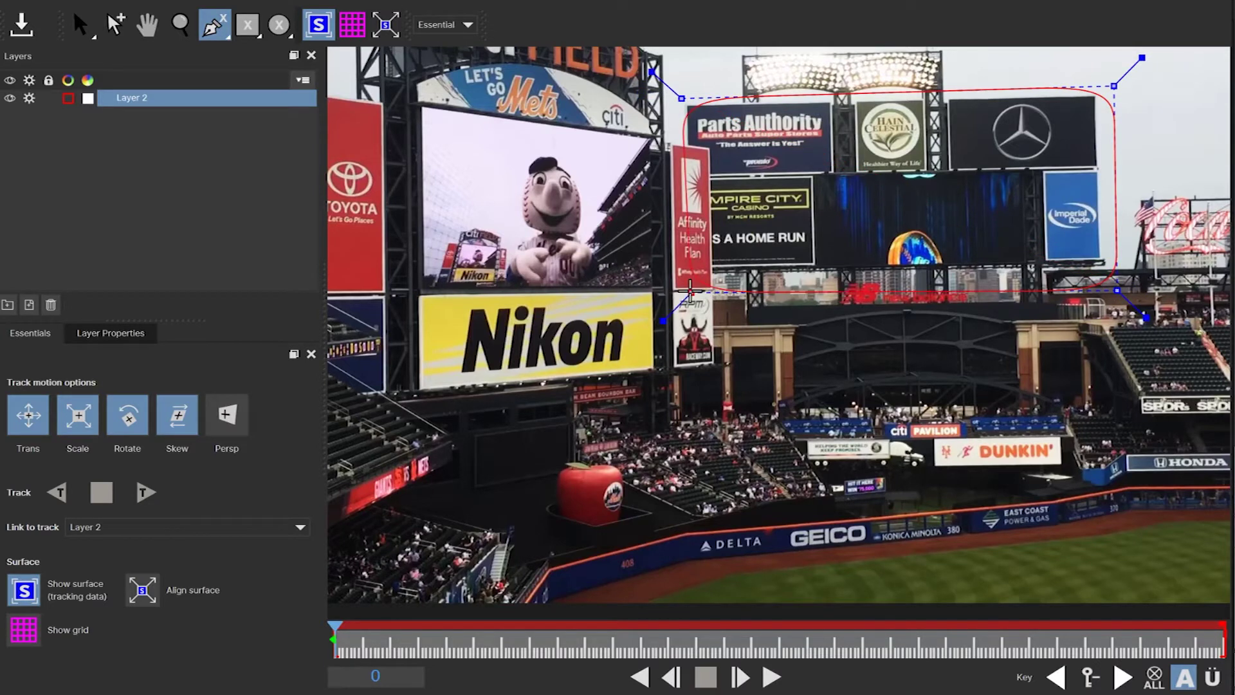
click(681, 290)
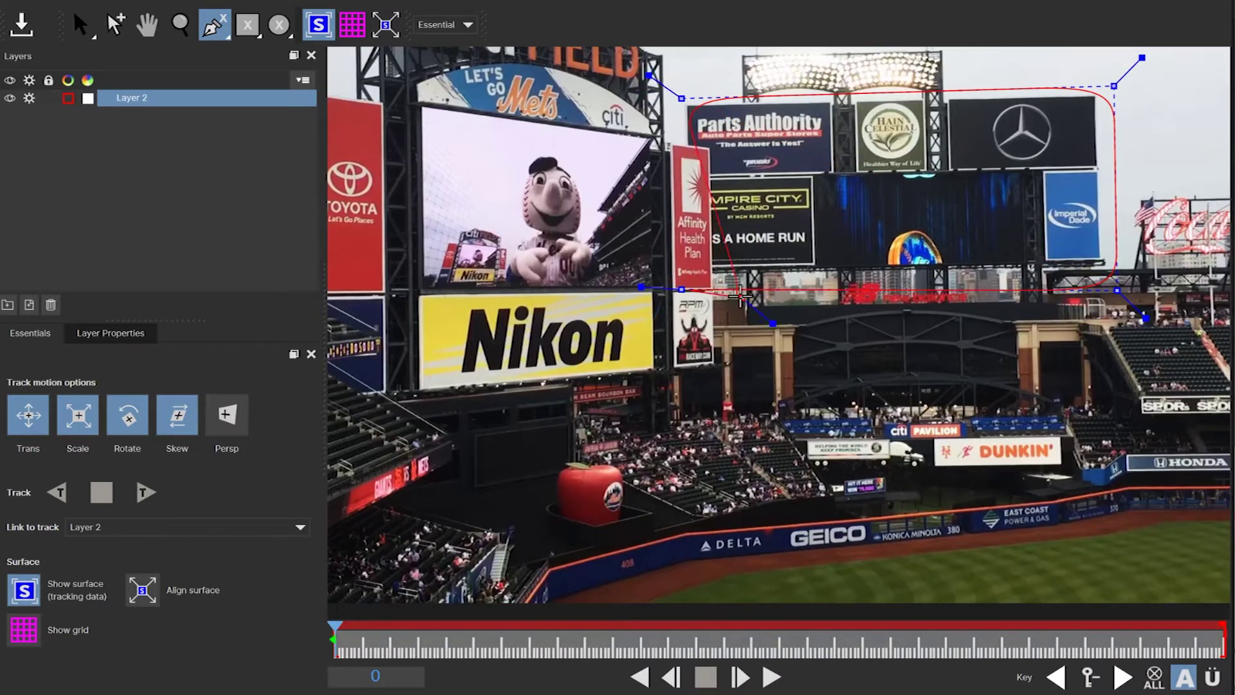
drag(690, 275, 682, 262)
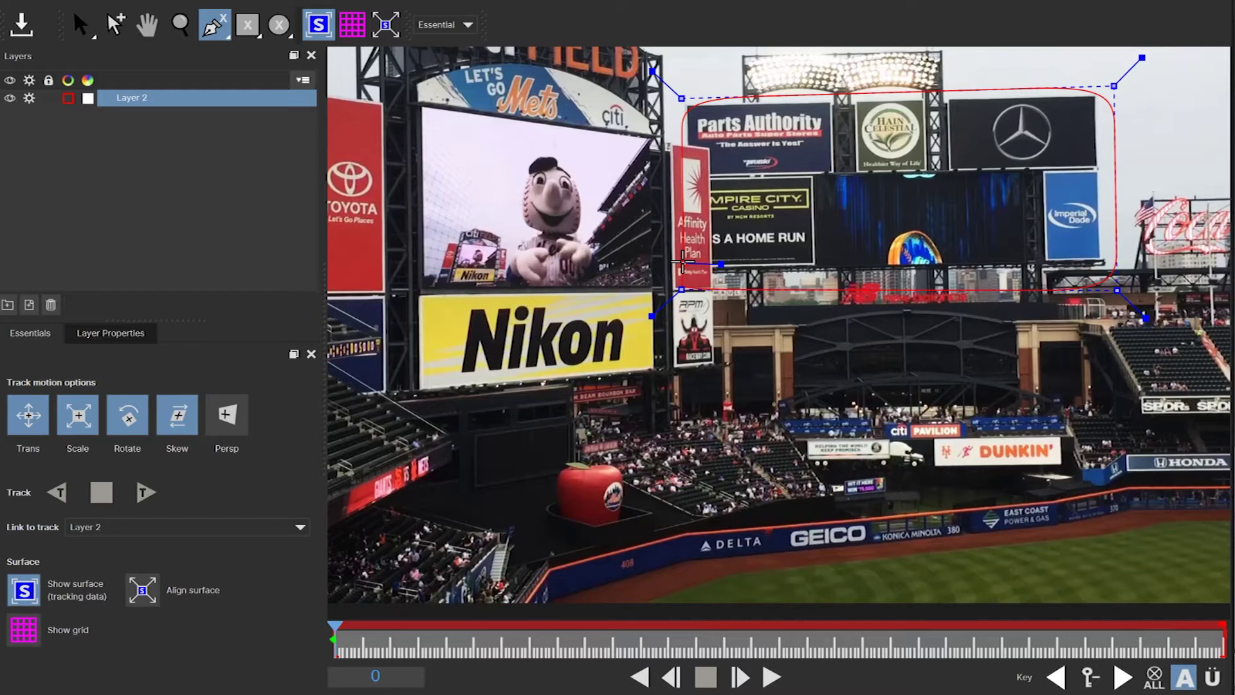
drag(682, 262, 665, 229)
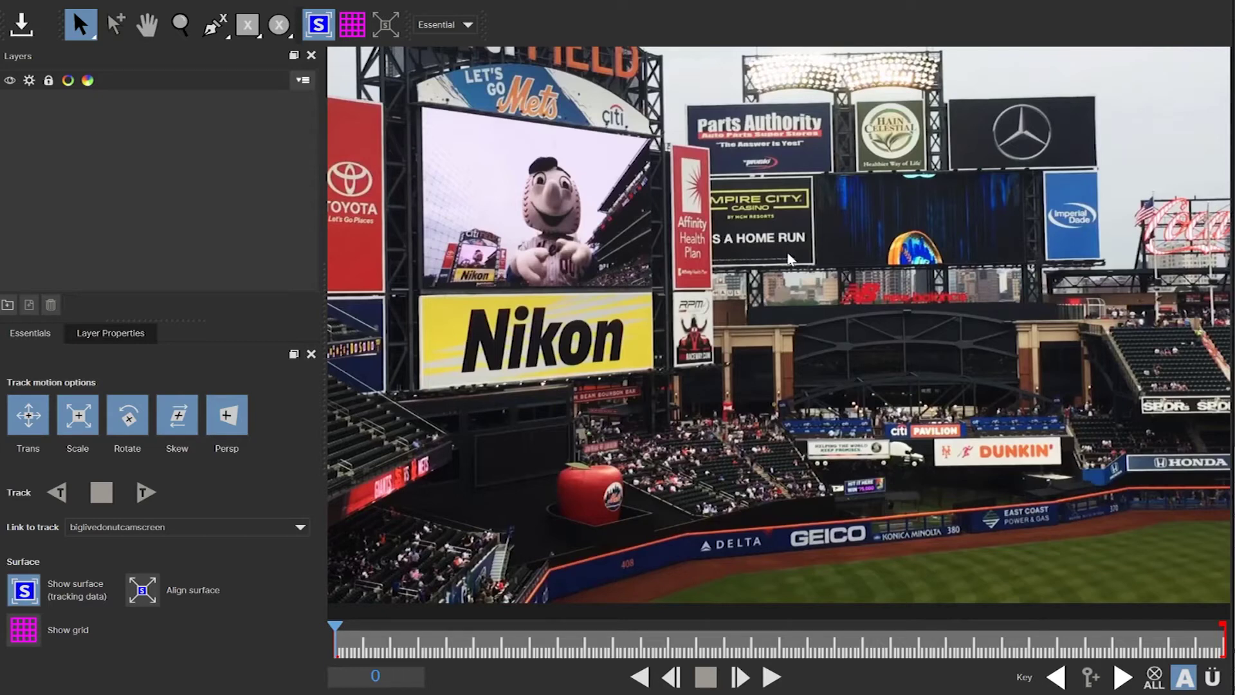
Step back and forth through the opening frames of the clip to examine the camera movement.
key(space)
key(Left)
key(Left)
key(Left)
key(Left)
key(Left)
key(Left)
key(Left)
key(Left)
key(Left)
key(Left)
key(Left)
key(Left)
key(Left)
key(Left)
key(Left)
key(Left)
key(Left)
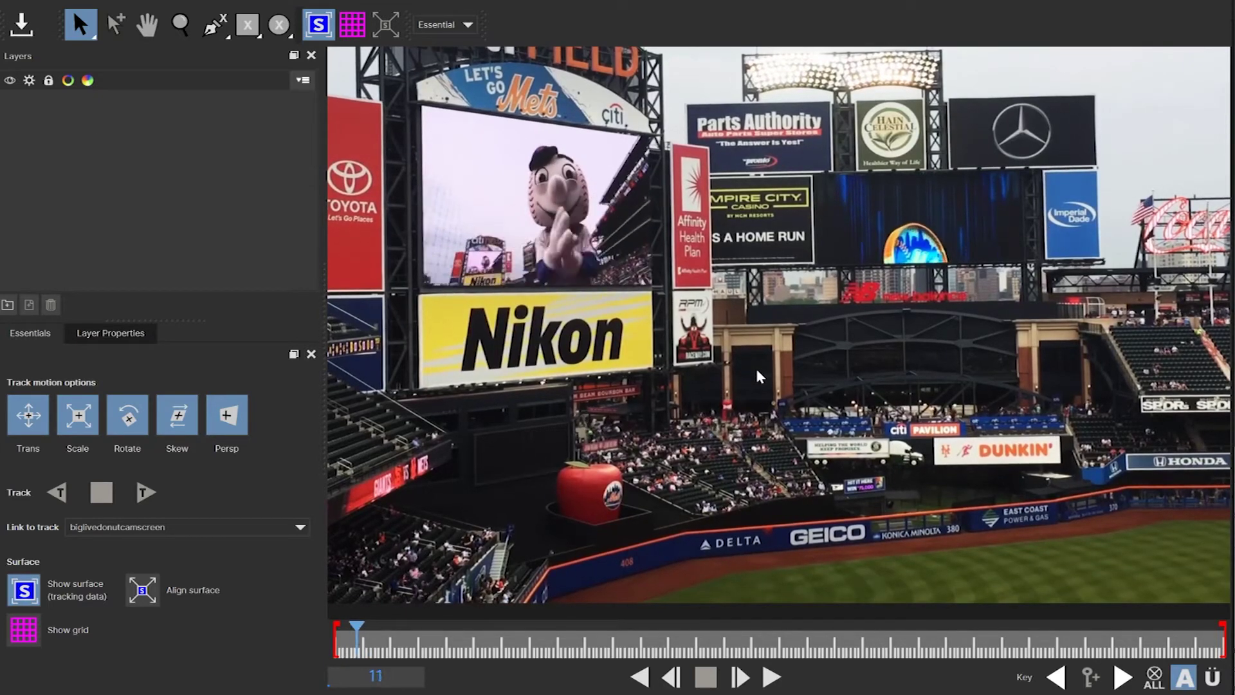
key(Right)
key(Right)
key(Right)
key(Right)
key(Left)
key(Left)
key(Left)
key(Left)
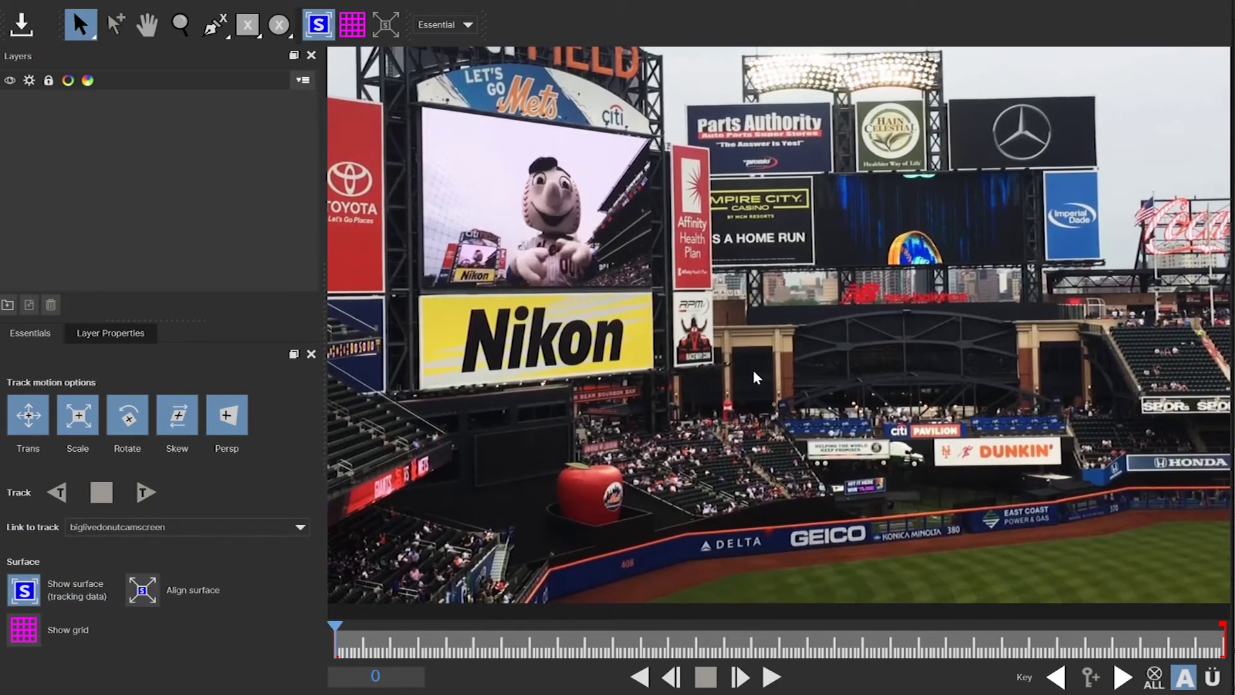
Preview the clip forward and in reverse, then move the playhead to frame 50.
click(770, 678)
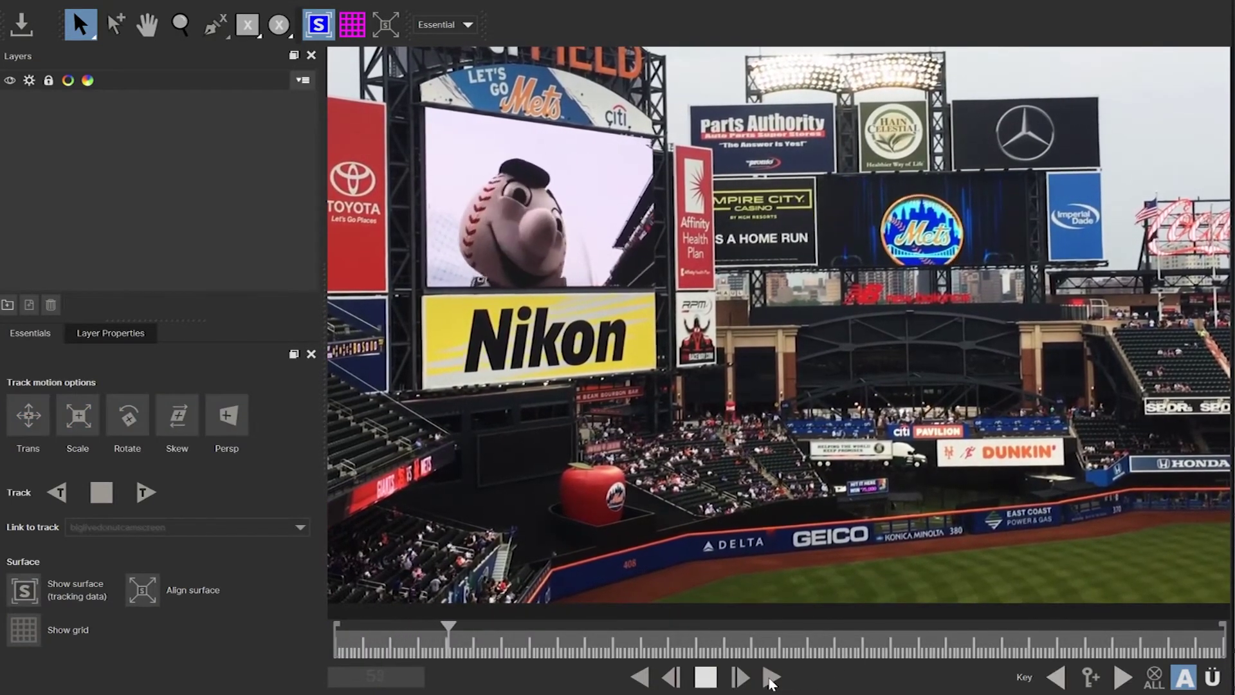
click(698, 673)
click(643, 678)
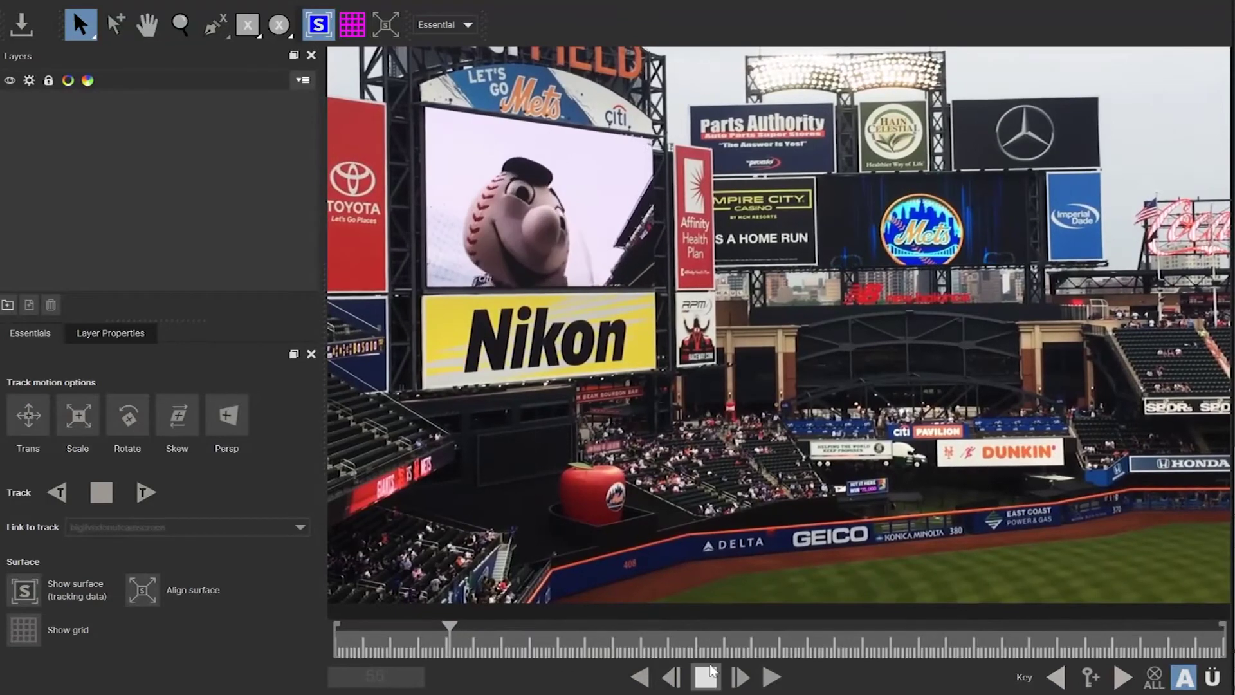
click(641, 677)
click(435, 636)
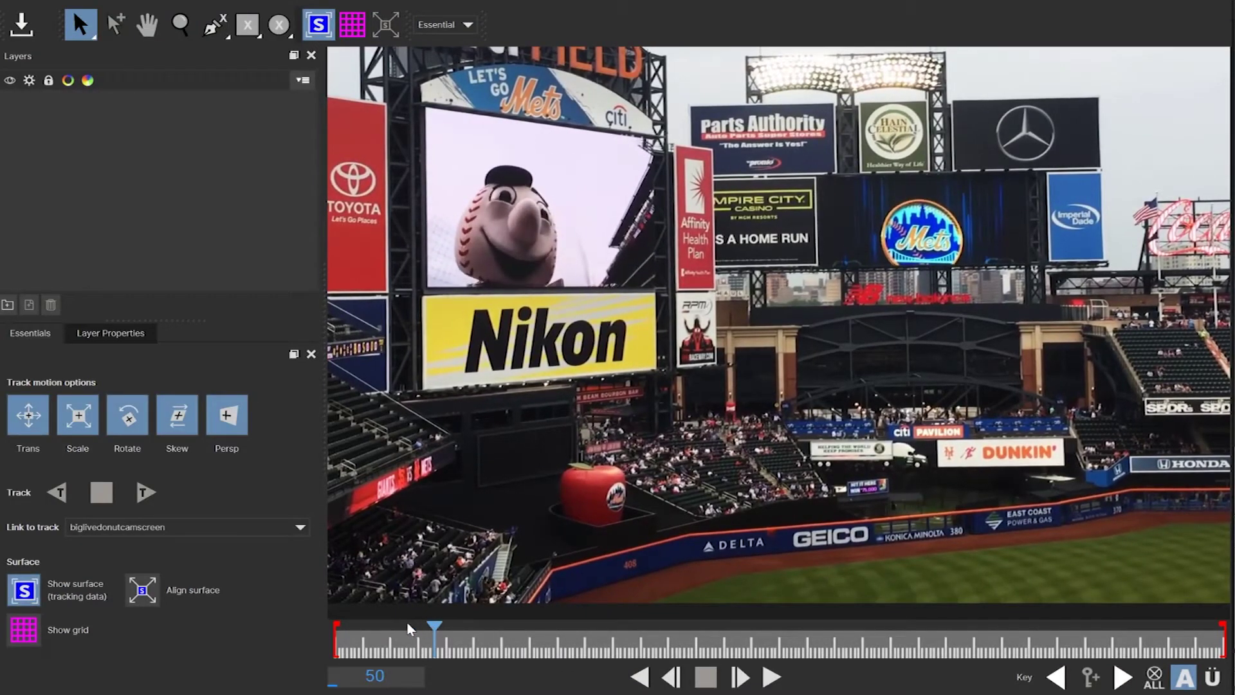
Scrub through the opening frames as far as frame 6, then set the current frame to 0.
click(394, 675)
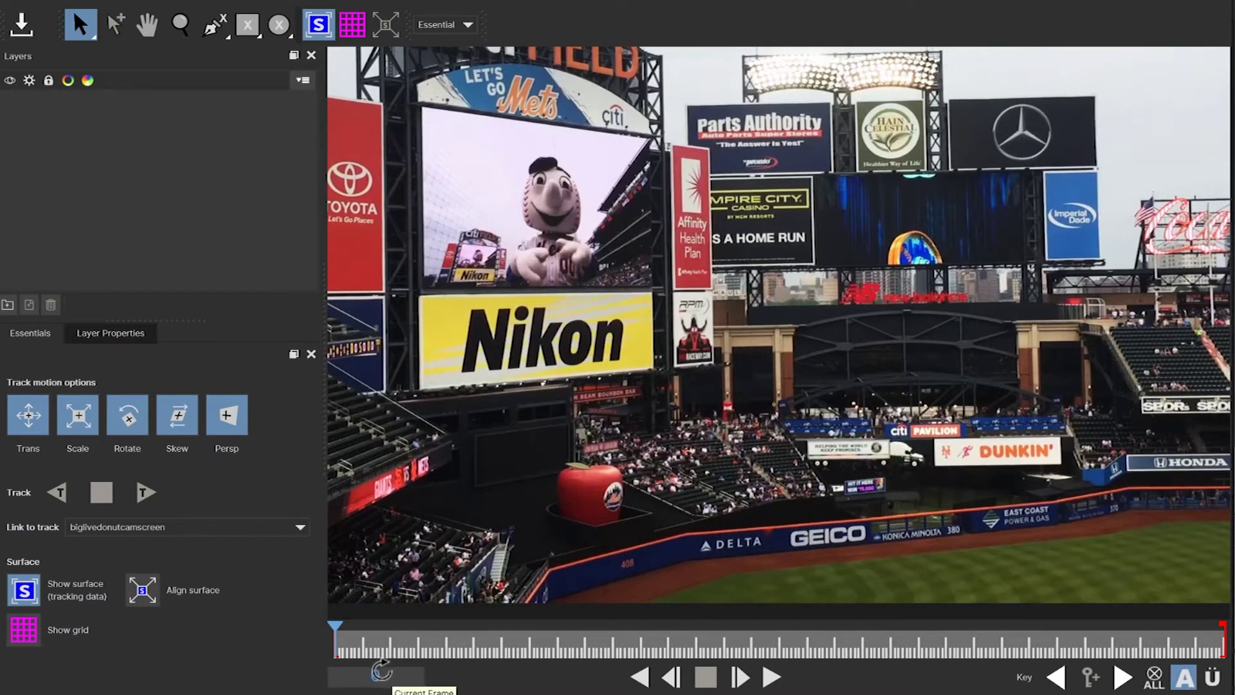
mouse_move(374, 671)
mouse_down()
mouse_move(489, 618)
mouse_move(488, 667)
mouse_move(361, 594)
mouse_move(454, 658)
mouse_move(392, 674)
mouse_move(346, 652)
mouse_move(341, 662)
mouse_move(364, 675)
mouse_move(358, 657)
mouse_move(378, 642)
mouse_move(449, 683)
mouse_move(377, 675)
mouse_move(399, 669)
mouse_move(388, 673)
mouse_up()
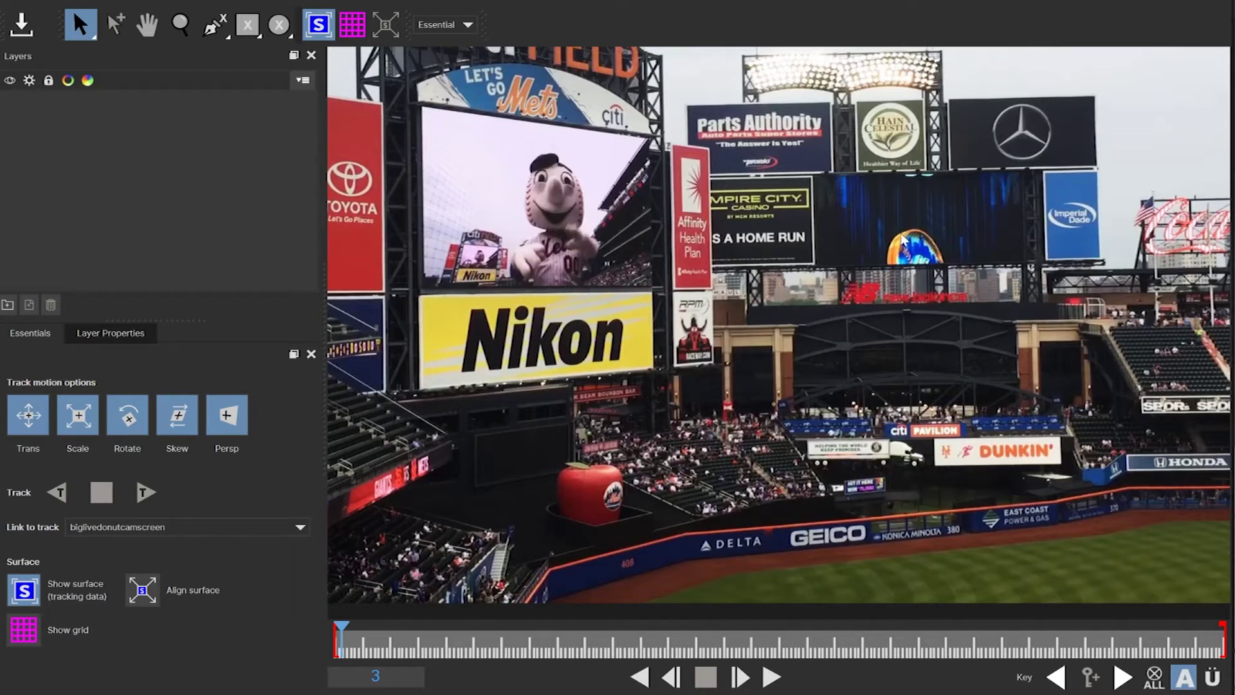
drag(341, 634, 346, 633)
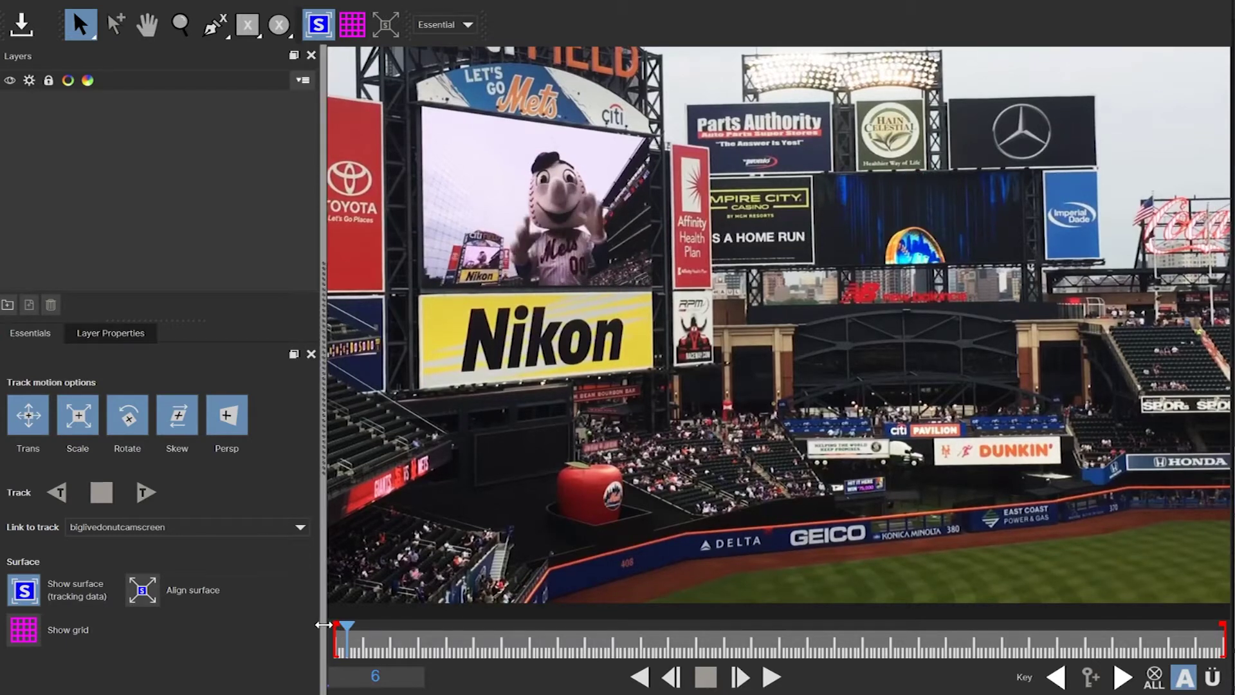
click(383, 677)
key(BackSpace)
text(0)
key(Return)
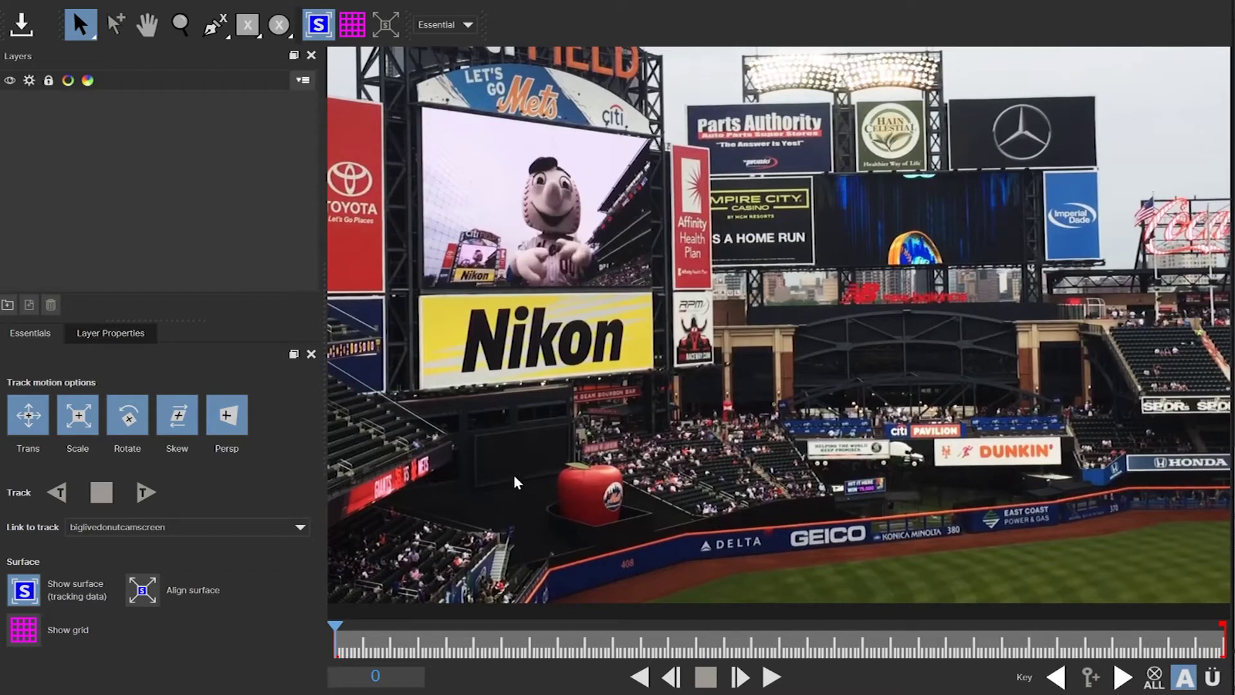
Draw a four-corner X-spline at frame 0 around the billboards from Parts Authority to Mercedes and Imperial Dade, including the blue video screen.
click(221, 31)
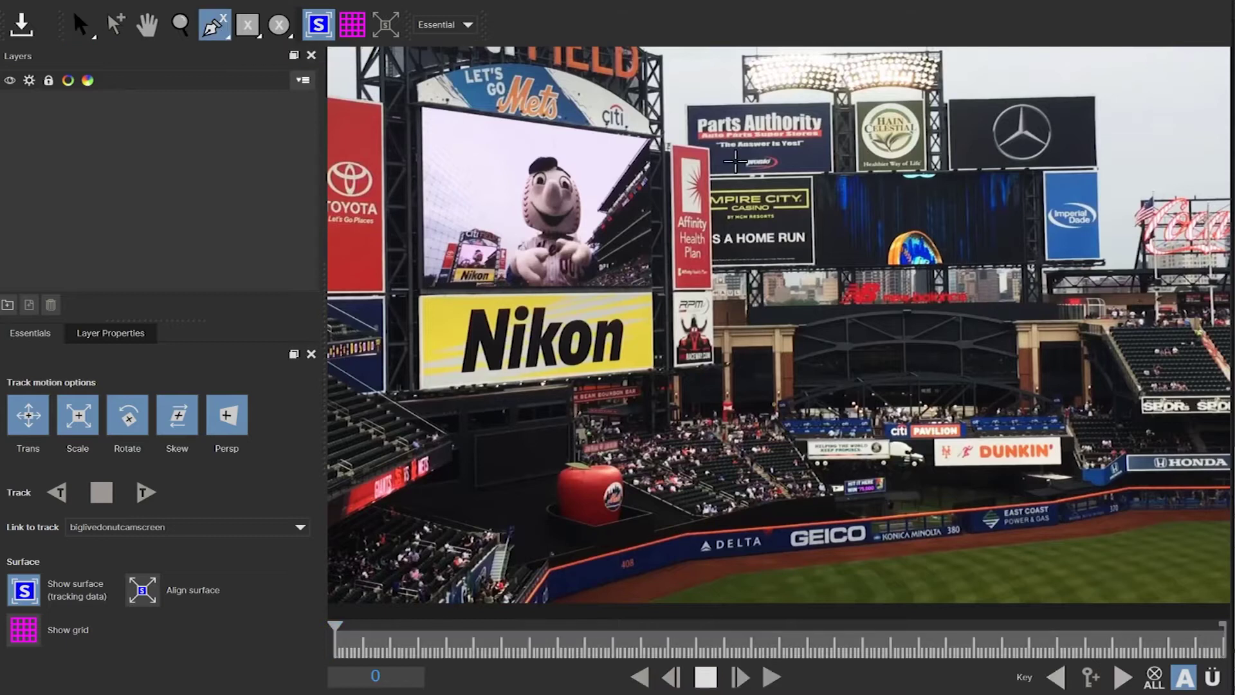
click(681, 98)
click(1114, 86)
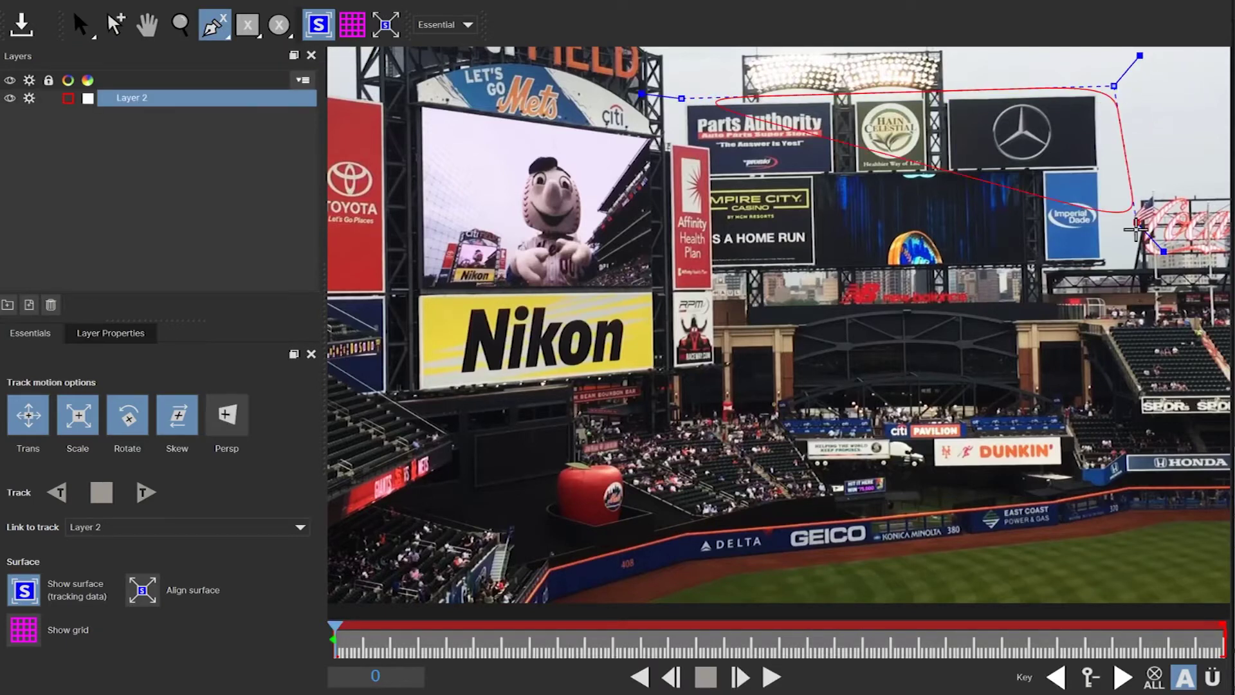
click(680, 289)
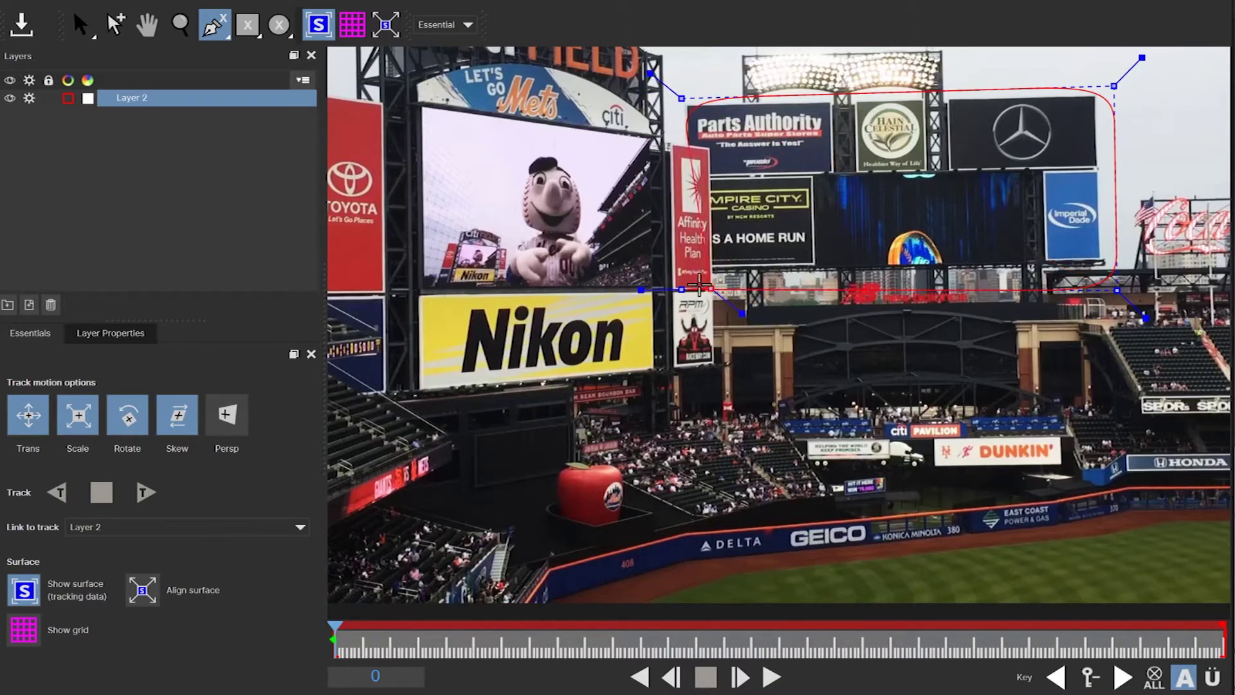
drag(689, 281, 683, 262)
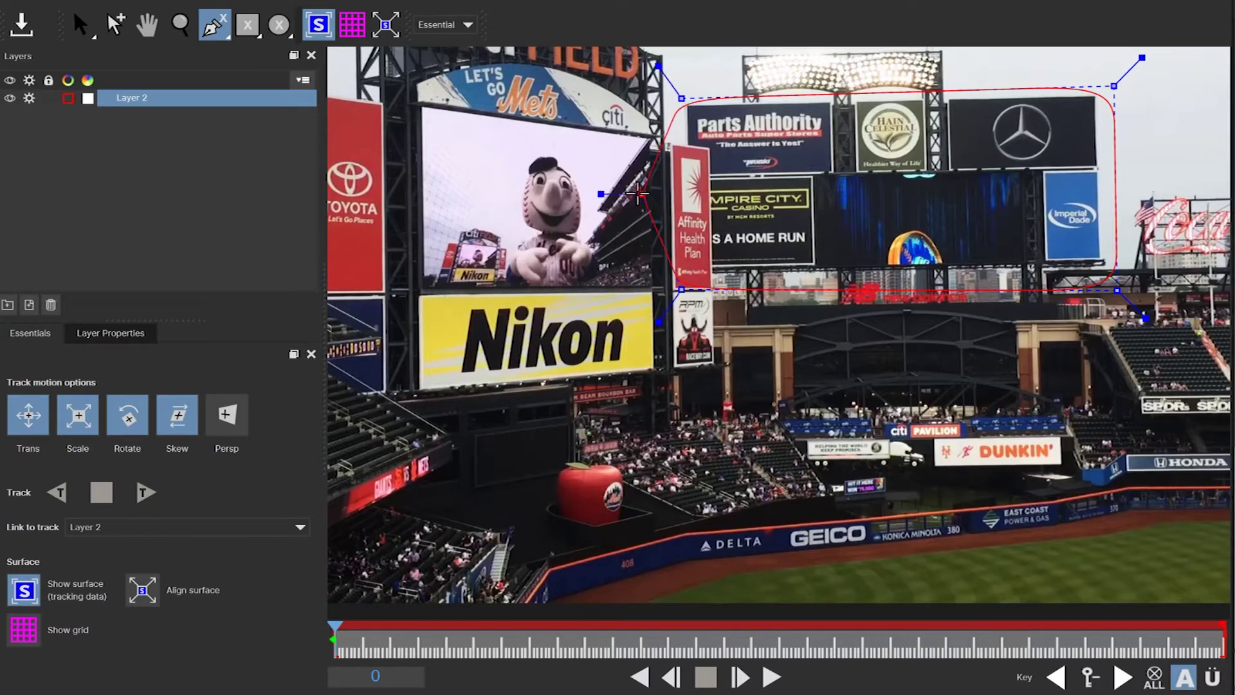
drag(672, 112, 669, 198)
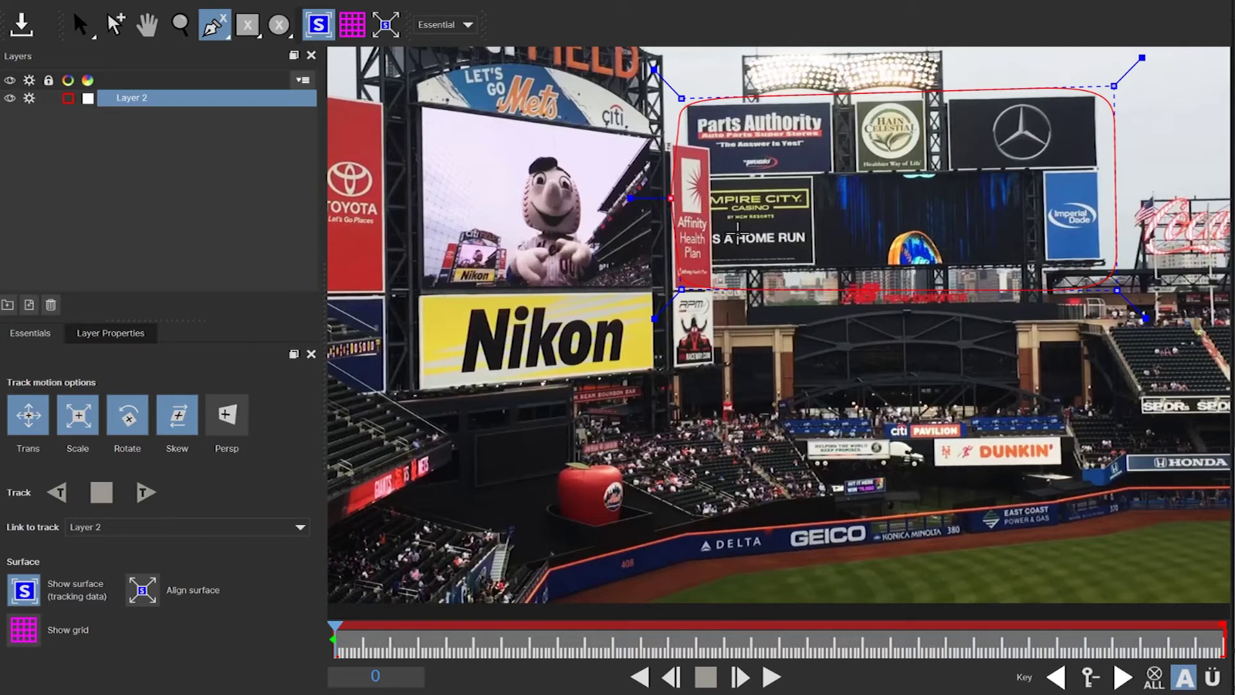
Extend the handles of all four X-spline corner points so the rounded corners of the billboard shape become sharp.
key(s)
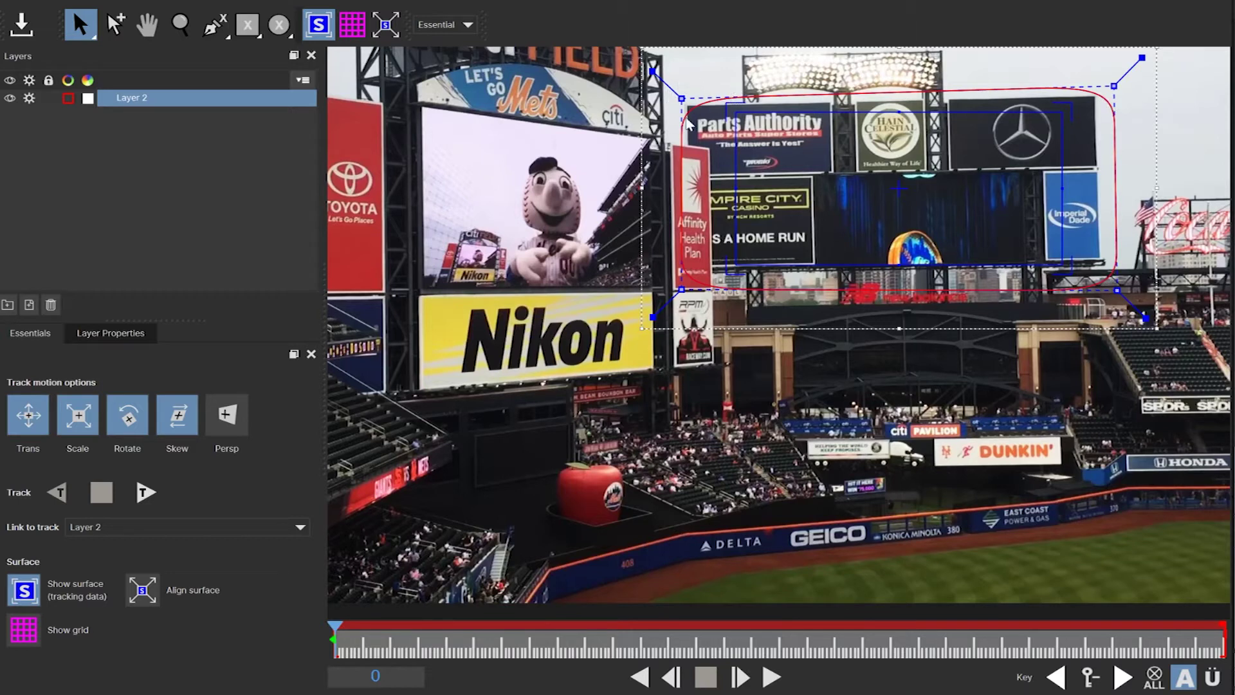
drag(654, 72, 649, 68)
drag(1142, 58, 1148, 51)
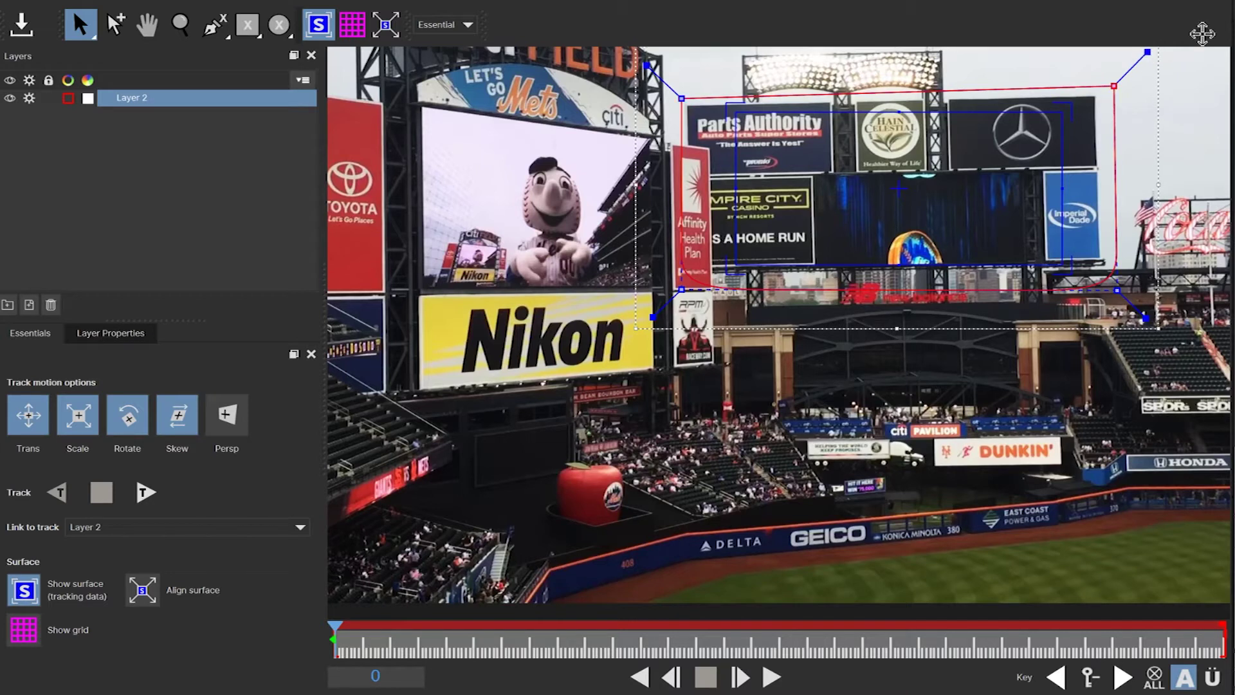
drag(1146, 316, 1151, 323)
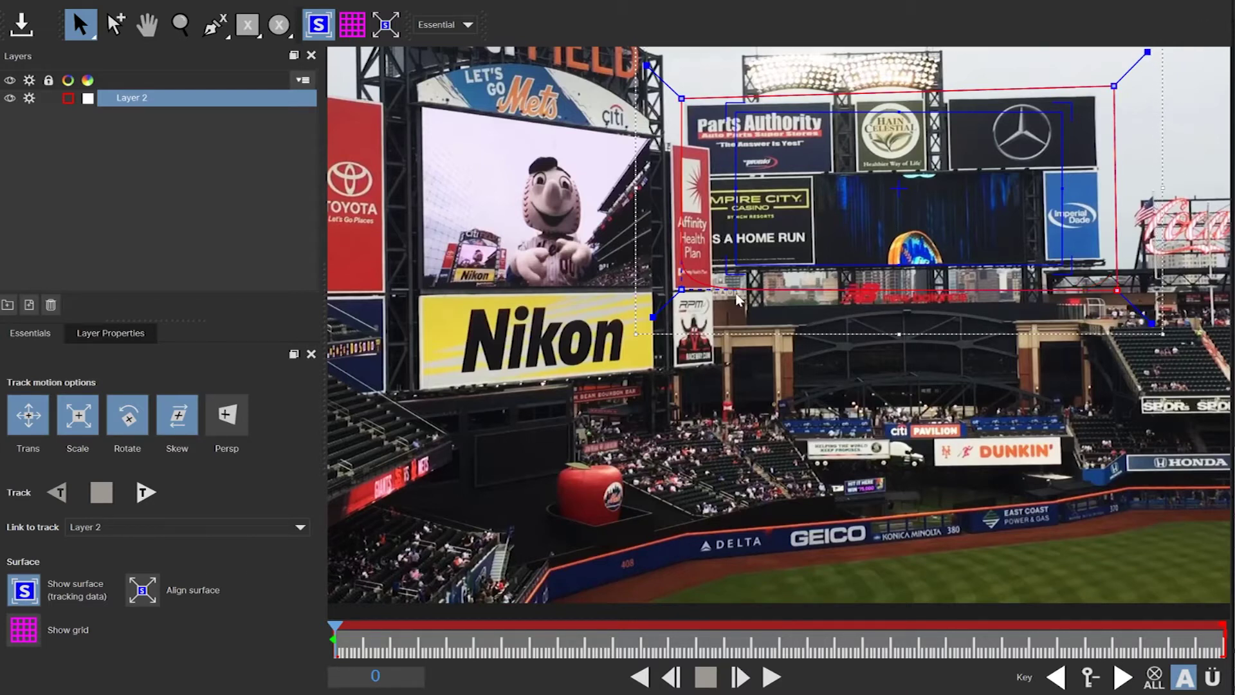
drag(653, 314, 647, 322)
Fit the tracking surface's corners roughly to the blue video screen below the Hain Celestial and Mercedes signs.
click(318, 26)
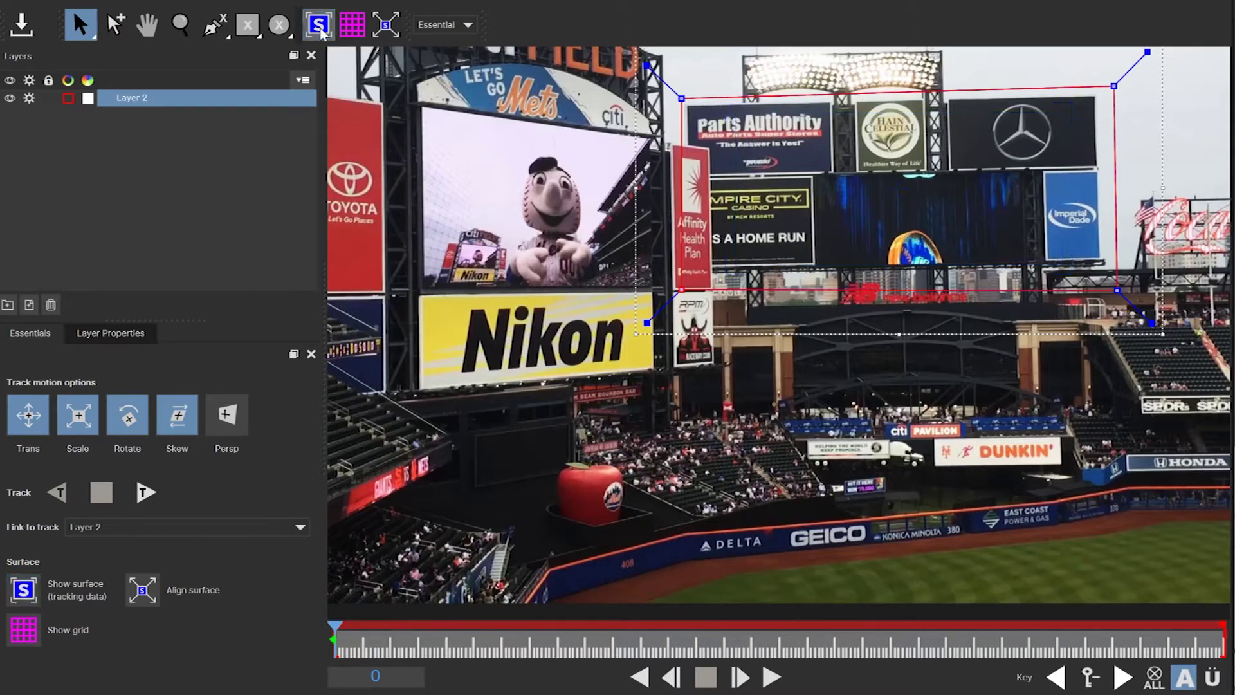
click(319, 27)
drag(735, 111, 815, 171)
drag(1066, 113, 1024, 168)
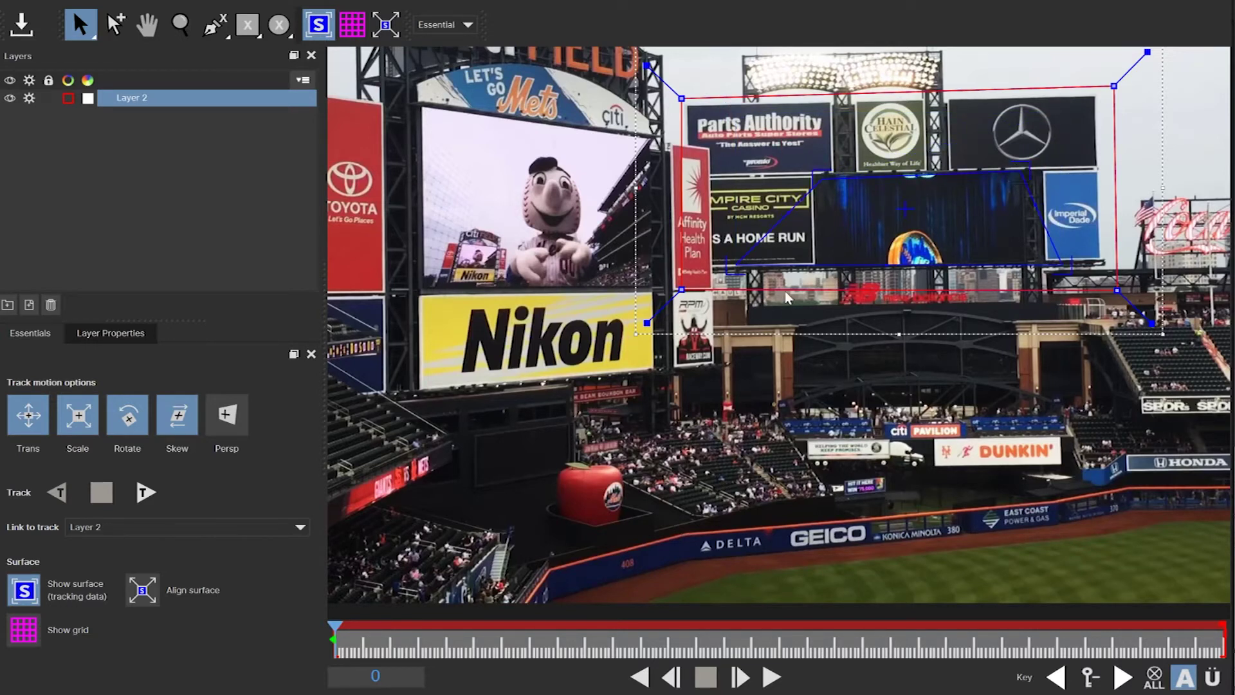
drag(730, 265, 812, 263)
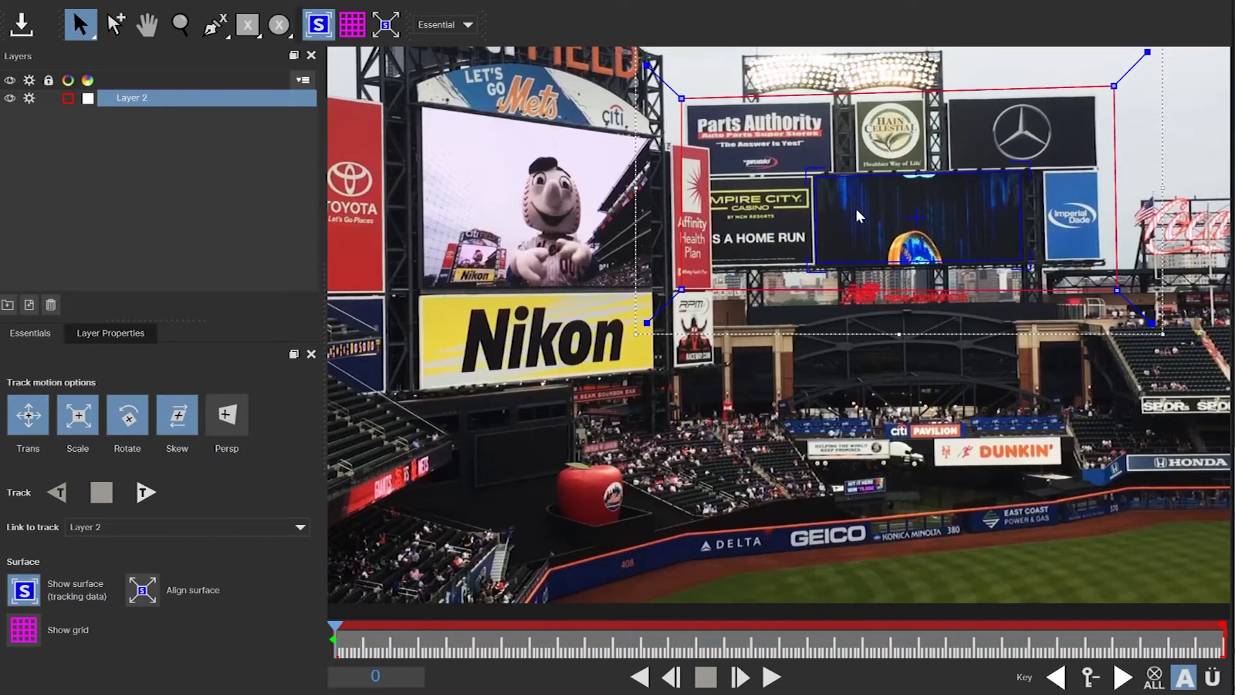
Refine the four surface corners so they align precisely with the edges of the blue video screen.
key(z)
drag(878, 222, 874, 327)
key(x)
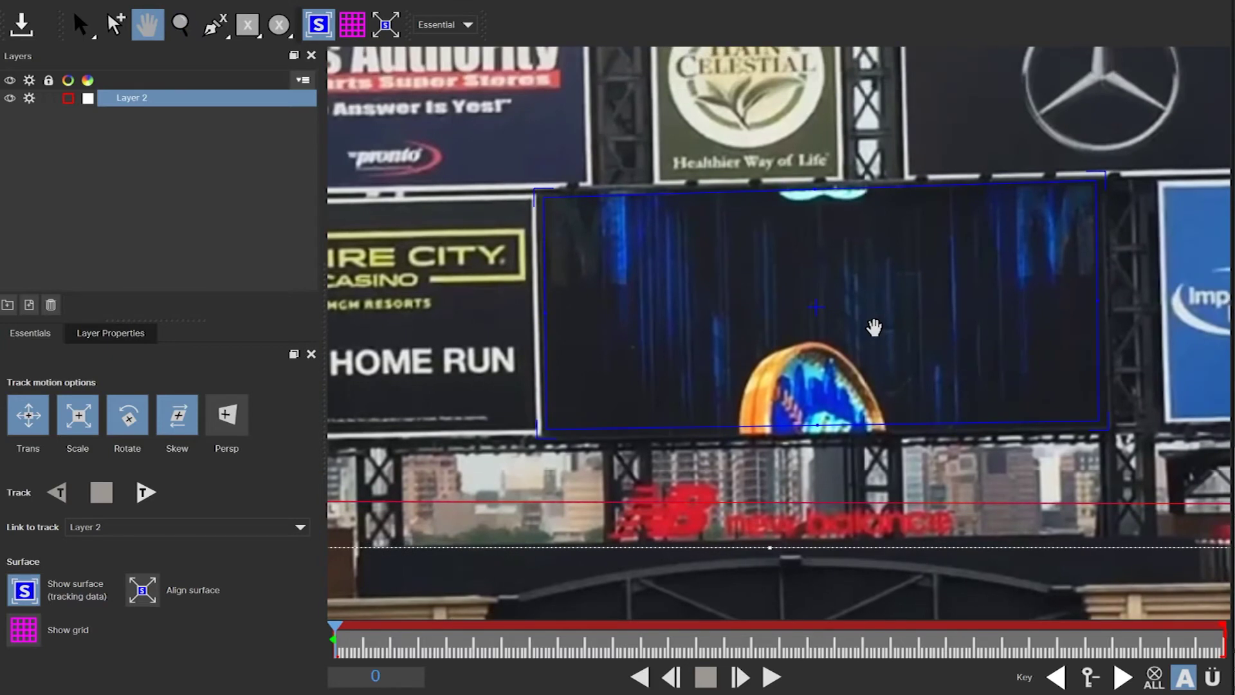
drag(1096, 181, 1094, 182)
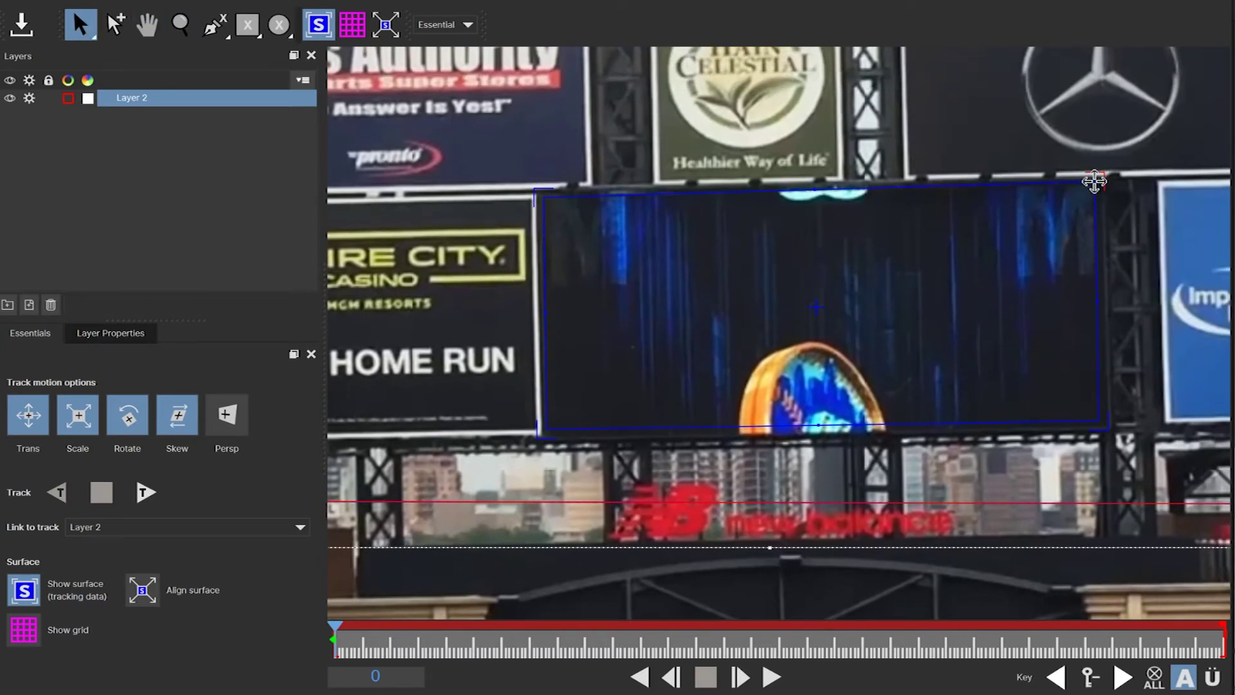
drag(546, 197, 541, 194)
drag(546, 428, 544, 430)
drag(1097, 422, 1101, 423)
drag(1093, 183, 1099, 184)
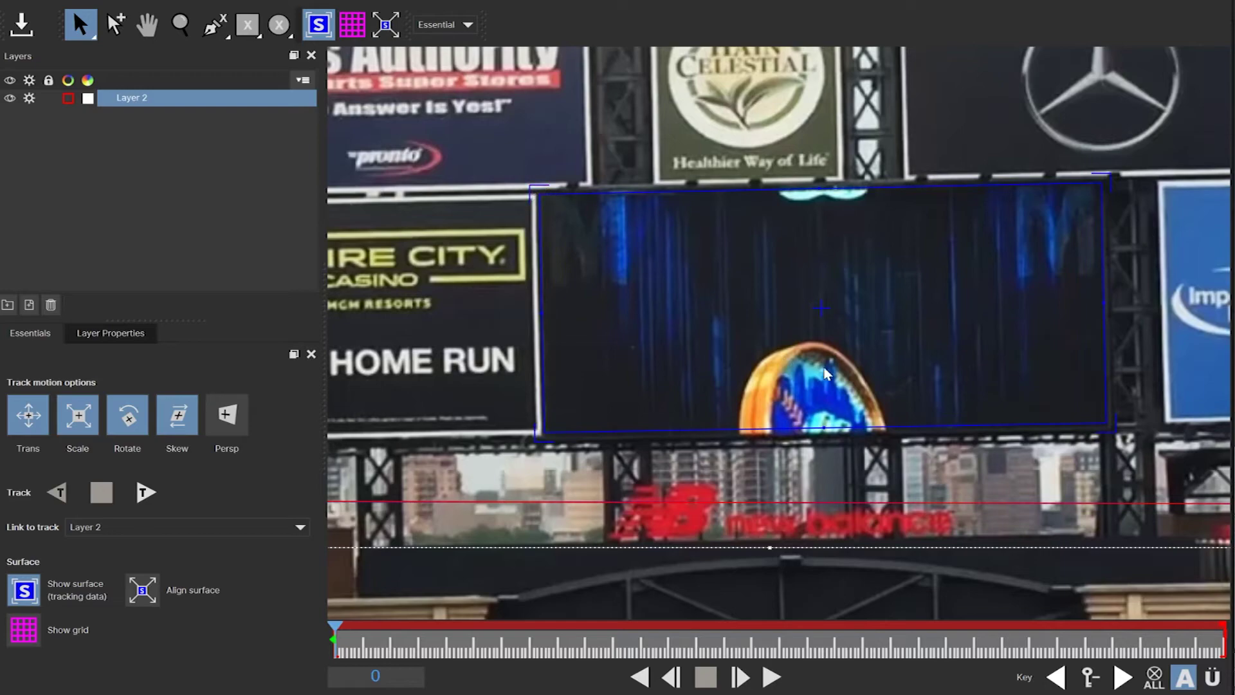
Enable perspective in the track motion options for Layer 2.
key(z)
drag(896, 298, 910, 415)
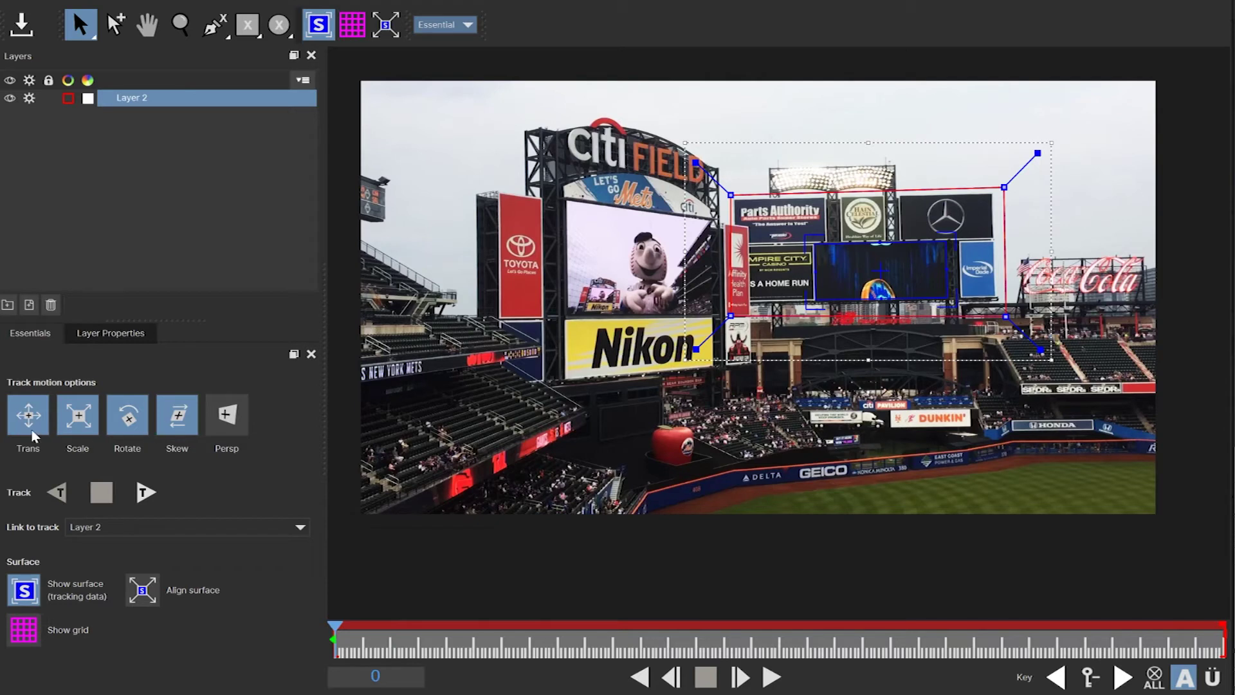
click(238, 431)
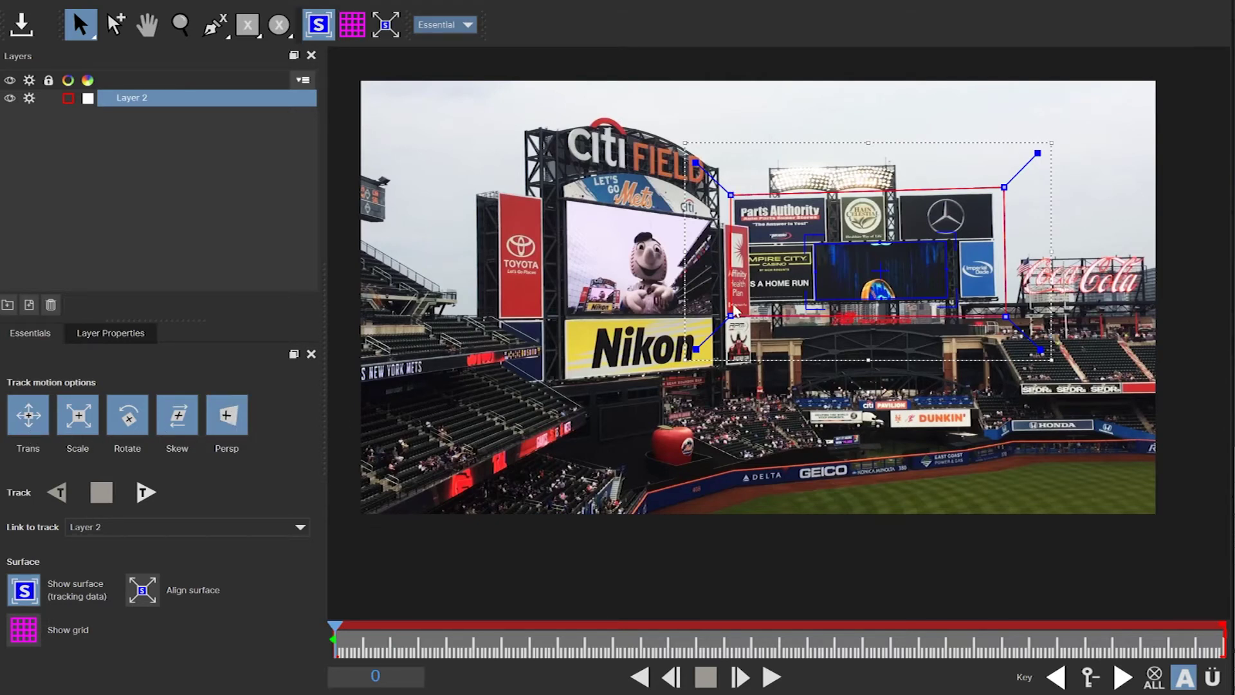
Pull the spline's two corners beside the Mercedes and Imperial Dade signs inward, and track the layer forward from frame 0.
drag(1004, 187, 1000, 187)
drag(1005, 317, 1001, 304)
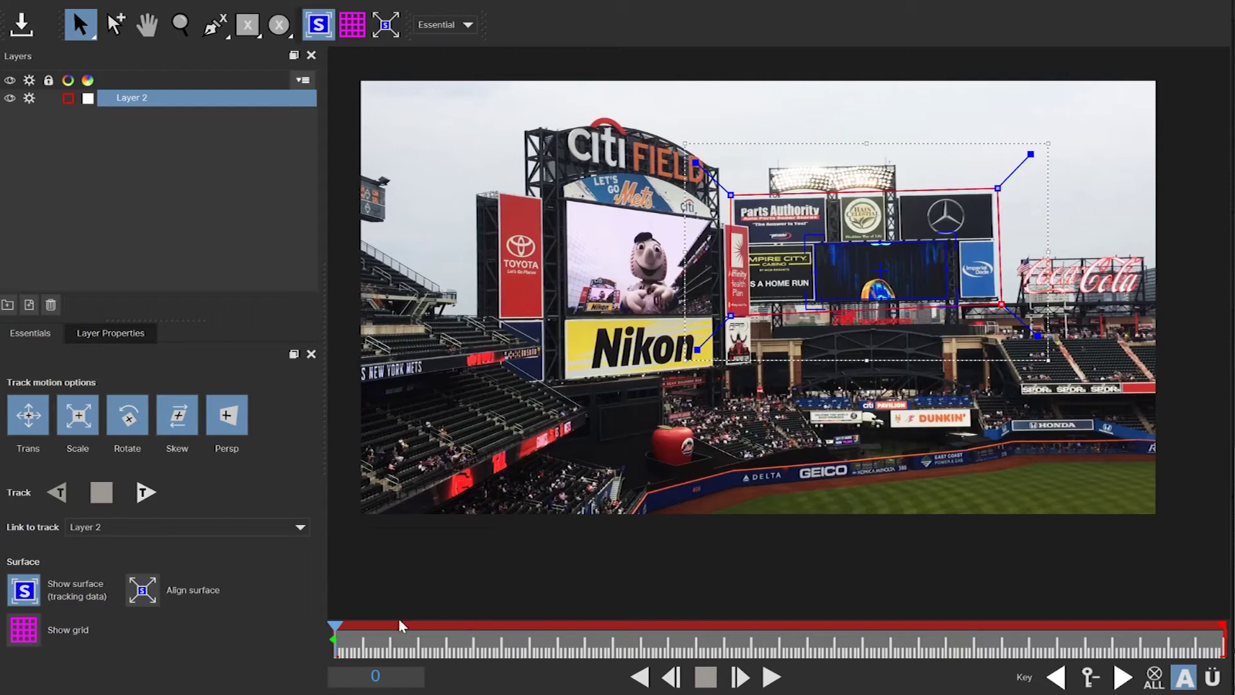
click(142, 494)
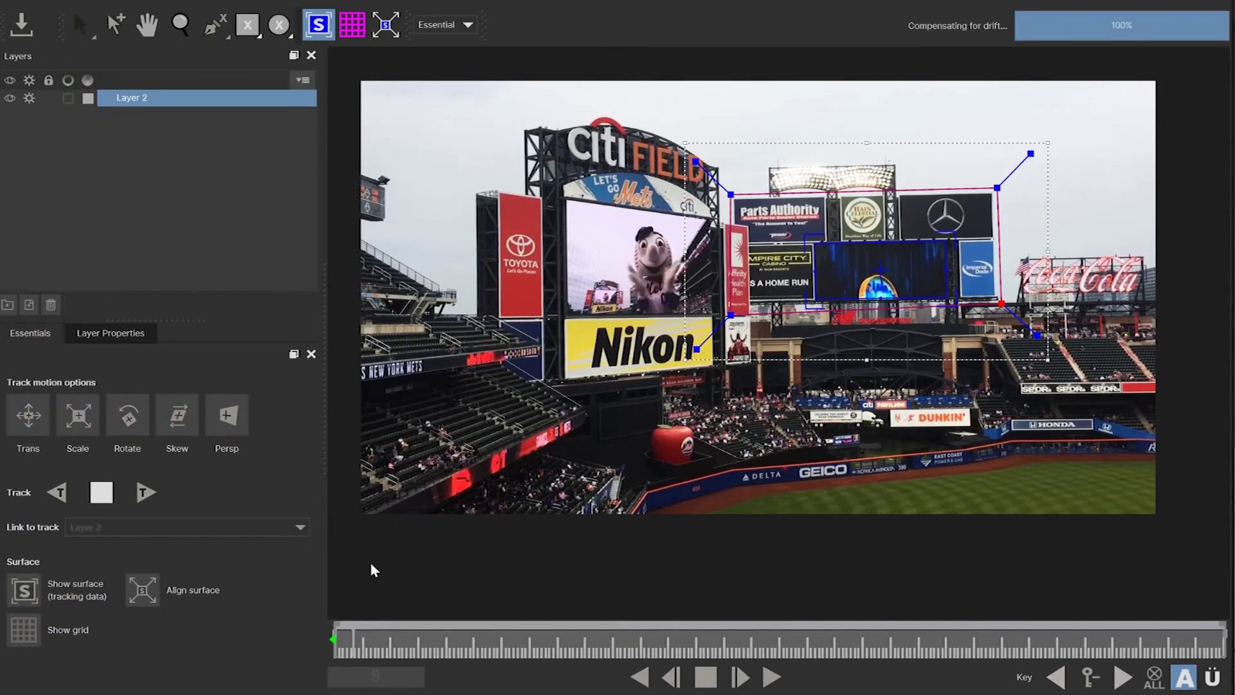